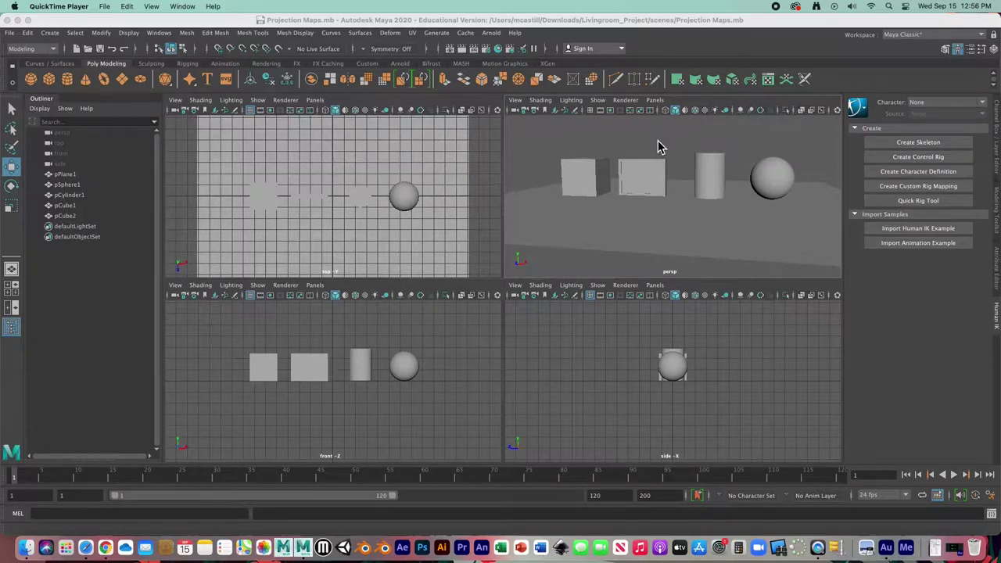
Step: Maximize the perspective view so that it fills the viewport area
click(624, 162)
key(space)
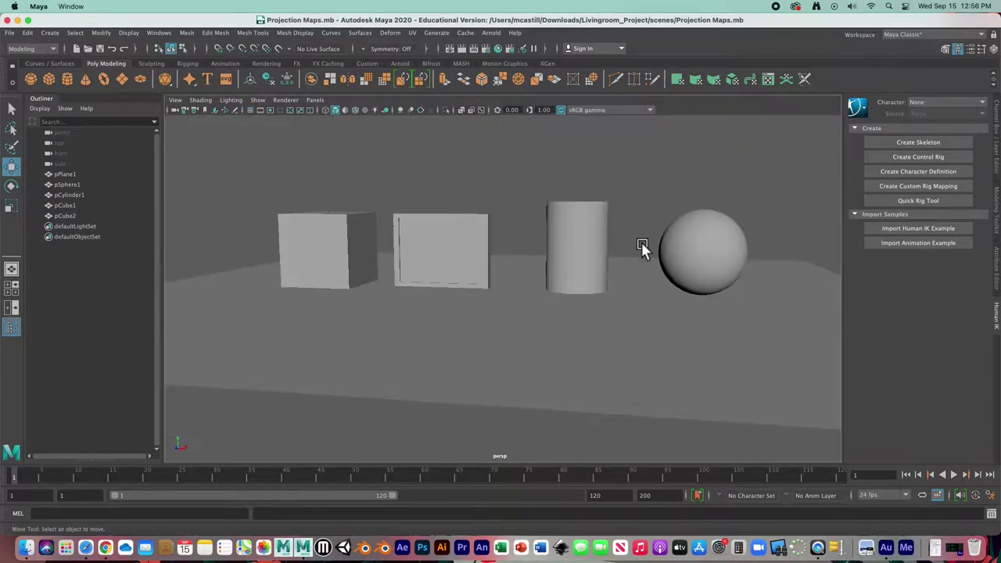
alt+drag(504, 274, 481, 242)
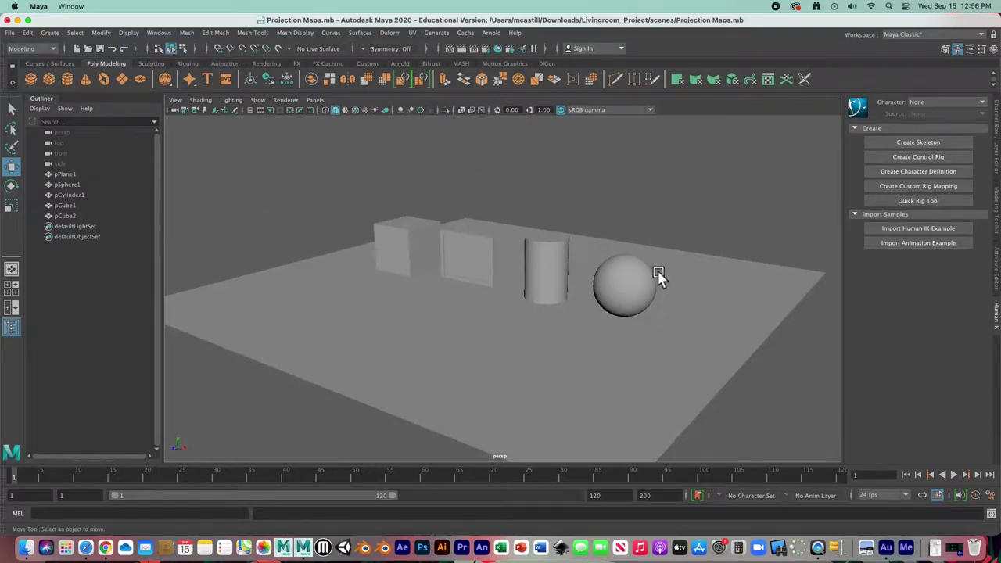
Step: Examine the sphere, cylinder, framed box, cube and floor plane in turn
click(626, 272)
click(544, 264)
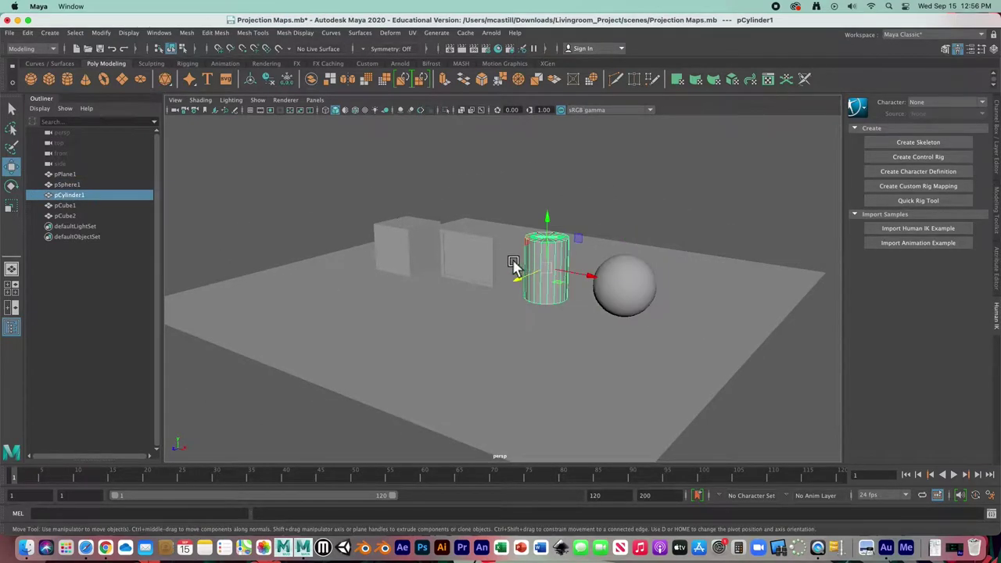
click(468, 267)
scroll(461, 274, up, 3)
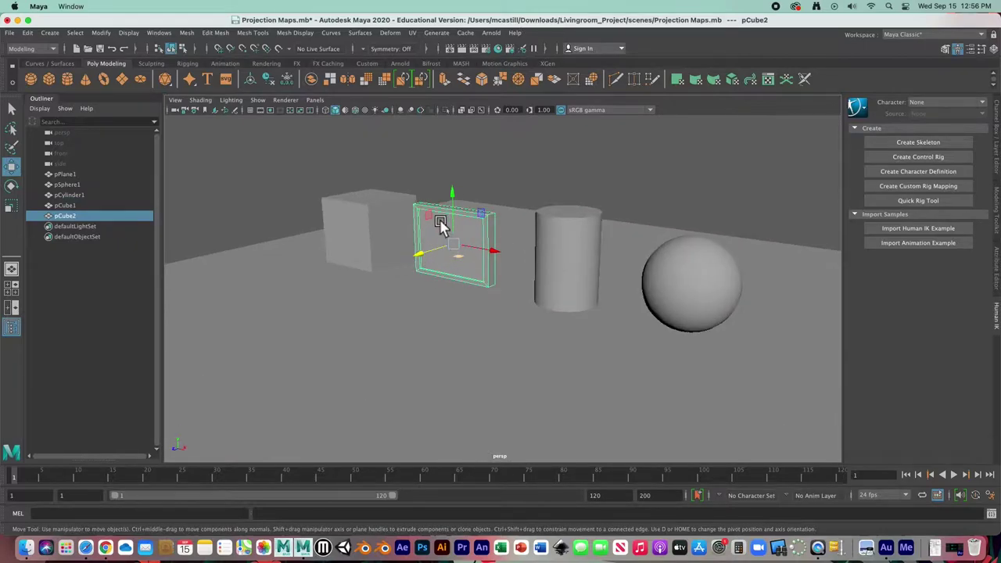
click(378, 237)
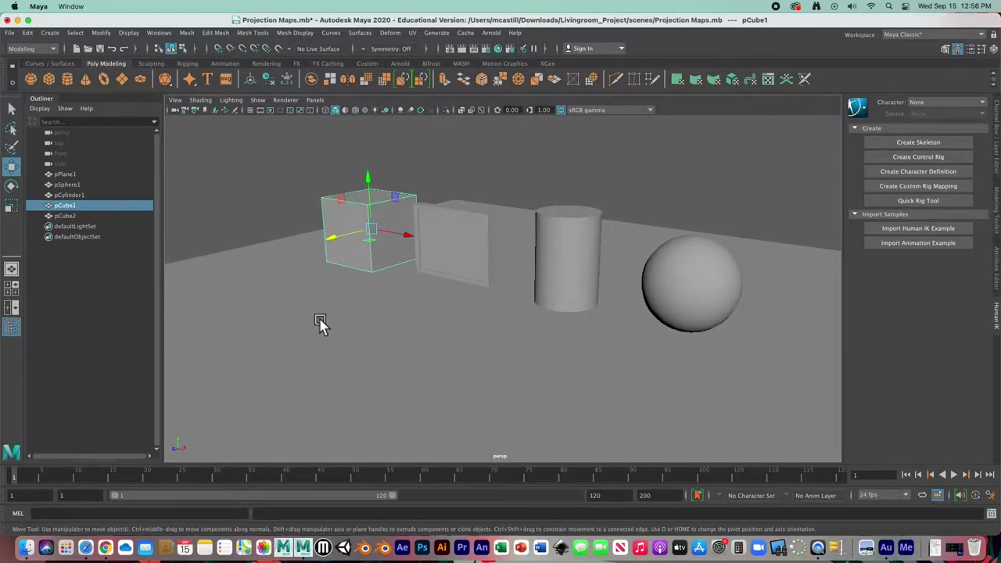
click(331, 334)
alt+drag(374, 336, 382, 331)
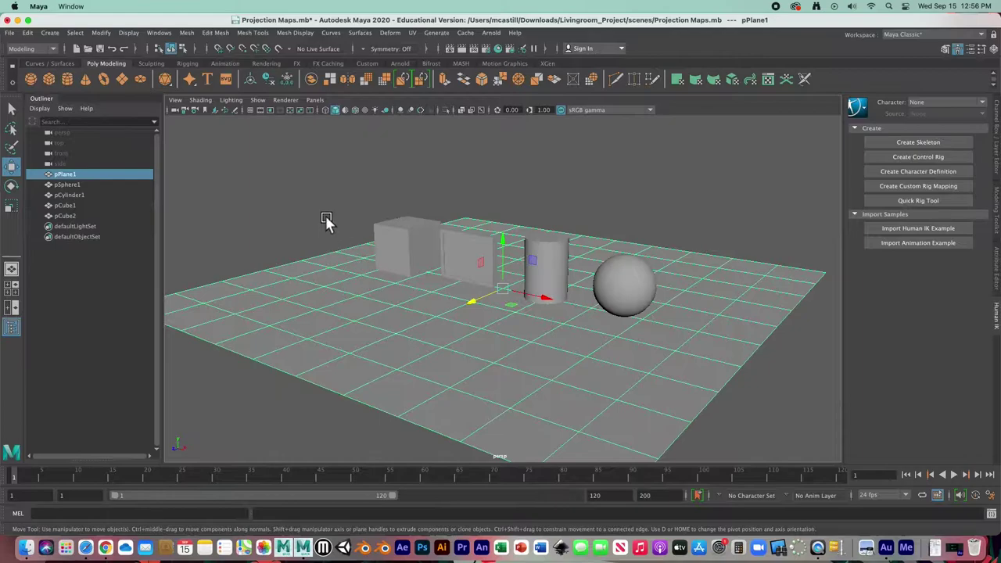
click(328, 221)
alt+drag(352, 222, 469, 298)
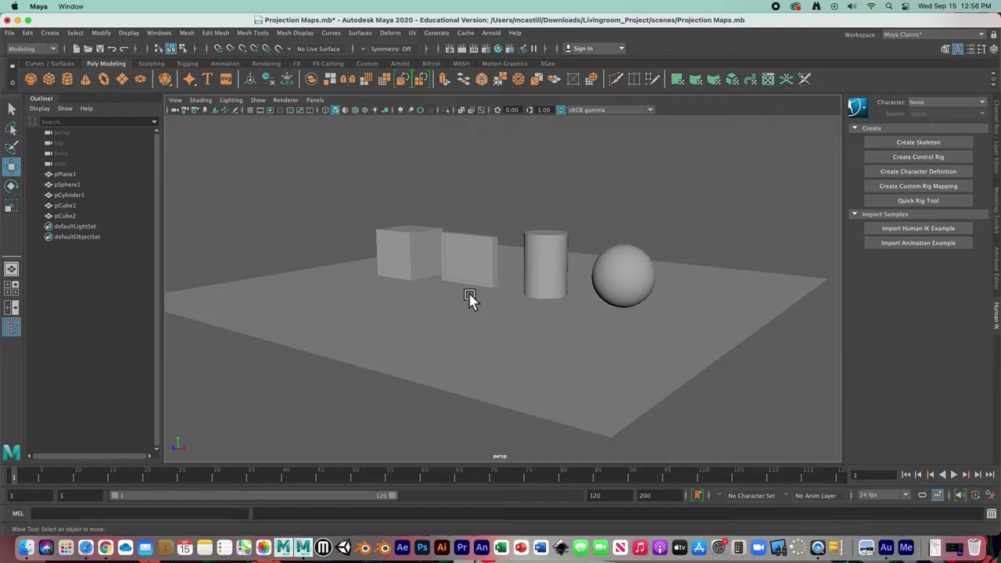
Step: Show the sphere's attributes and assign a new Blinn material to it
click(610, 266)
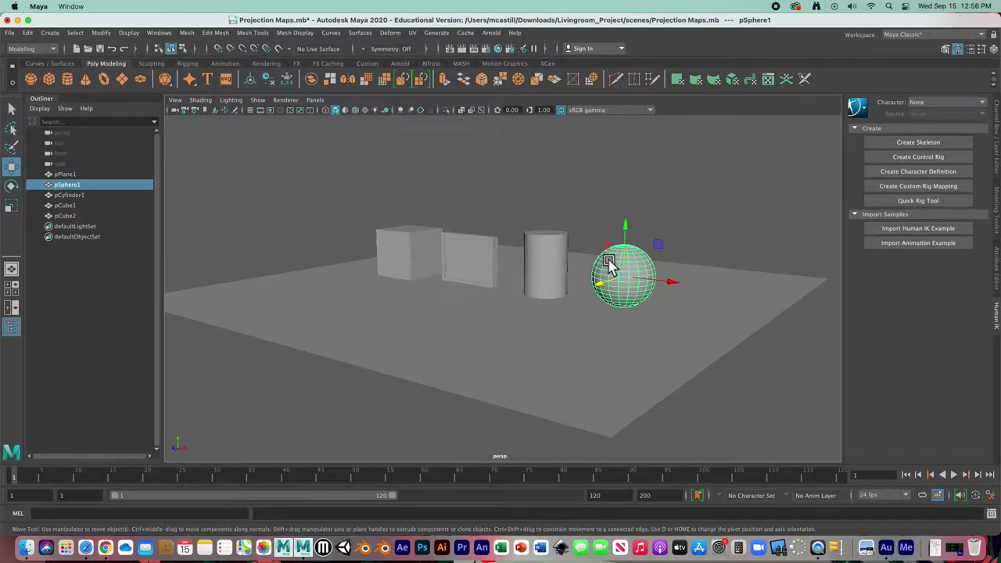
key(ctrl+a)
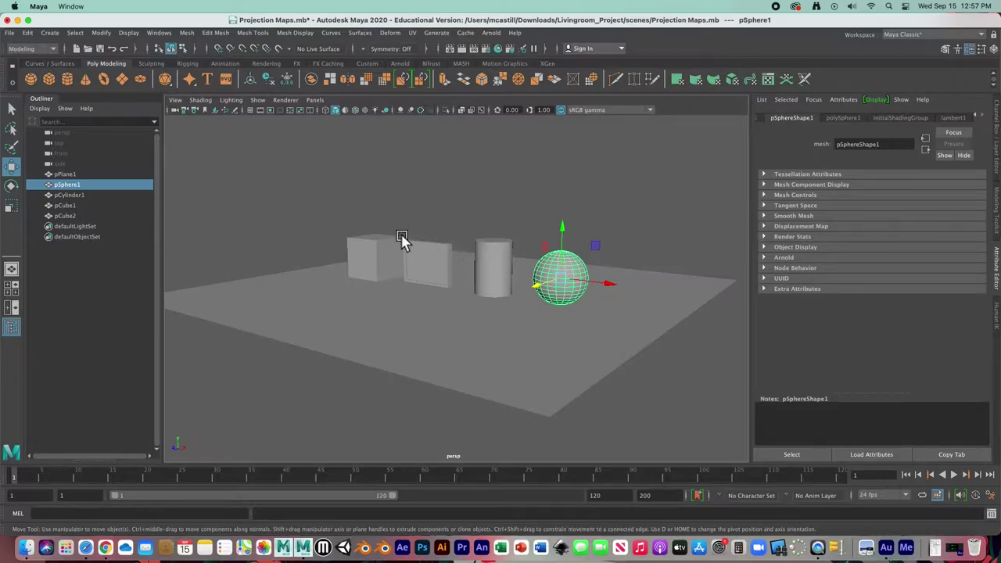
click(263, 64)
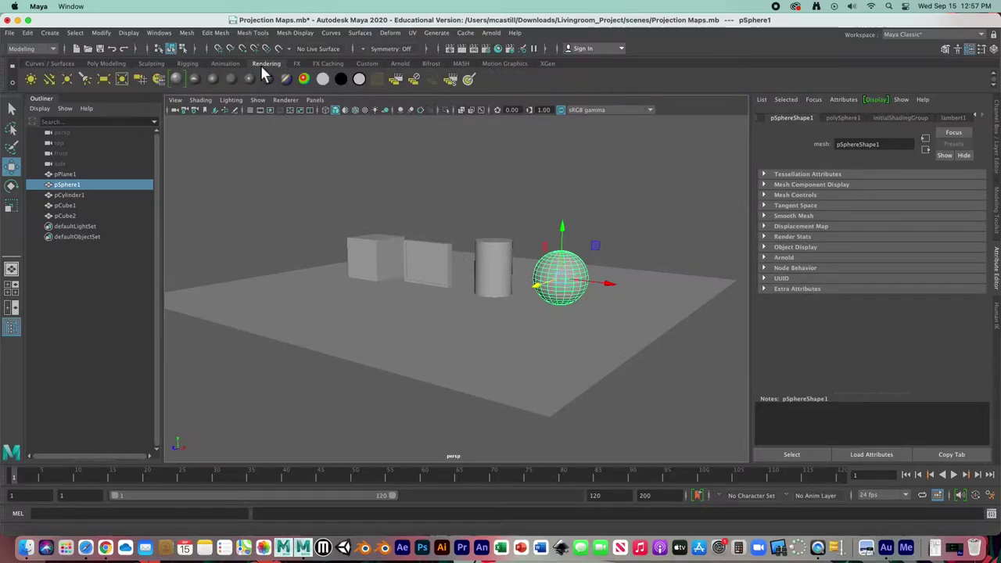
click(214, 80)
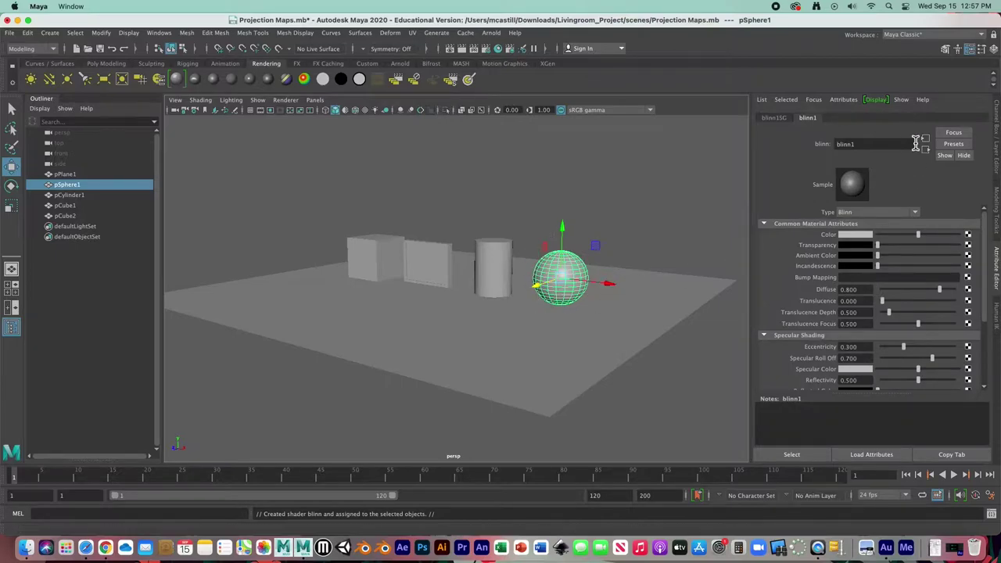
Step: Rename the sphere's Blinn material to Globe
drag(877, 151, 803, 146)
text(Glov)
key(BackSpace)
text(be)
key(Return)
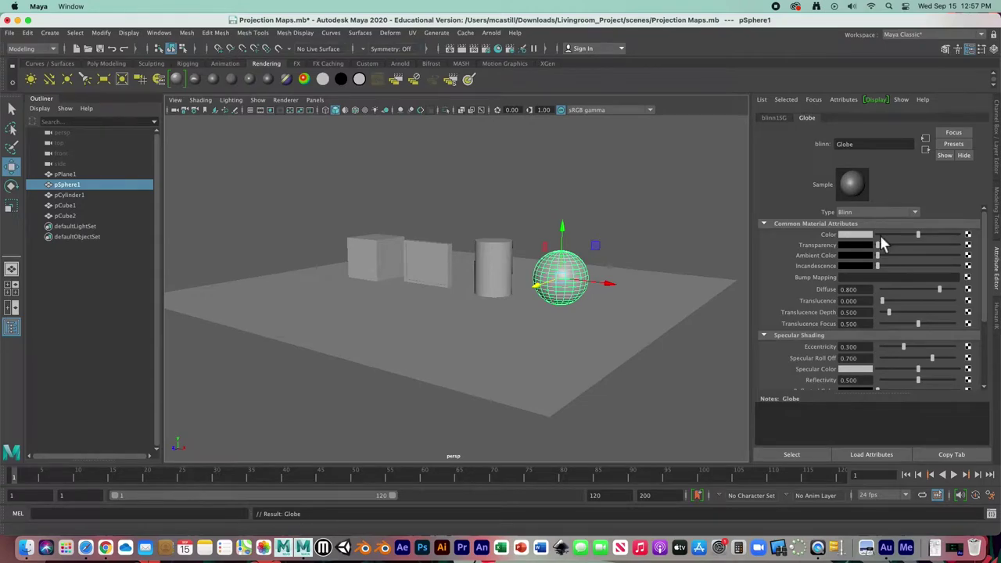
Step: Connect a File texture to the Globe material's Color and bring up the file node's attributes from the sphere's material
click(969, 236)
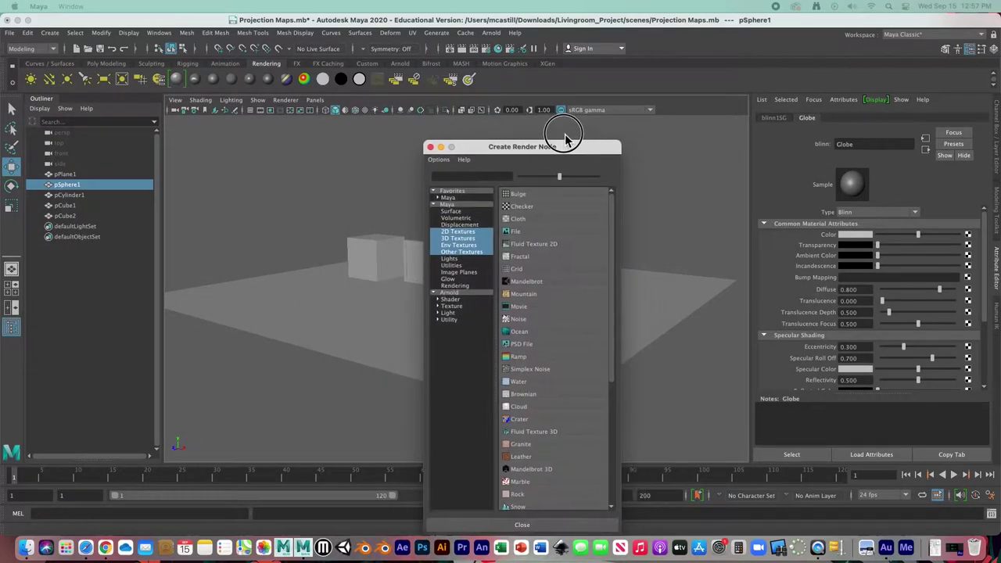
click(522, 234)
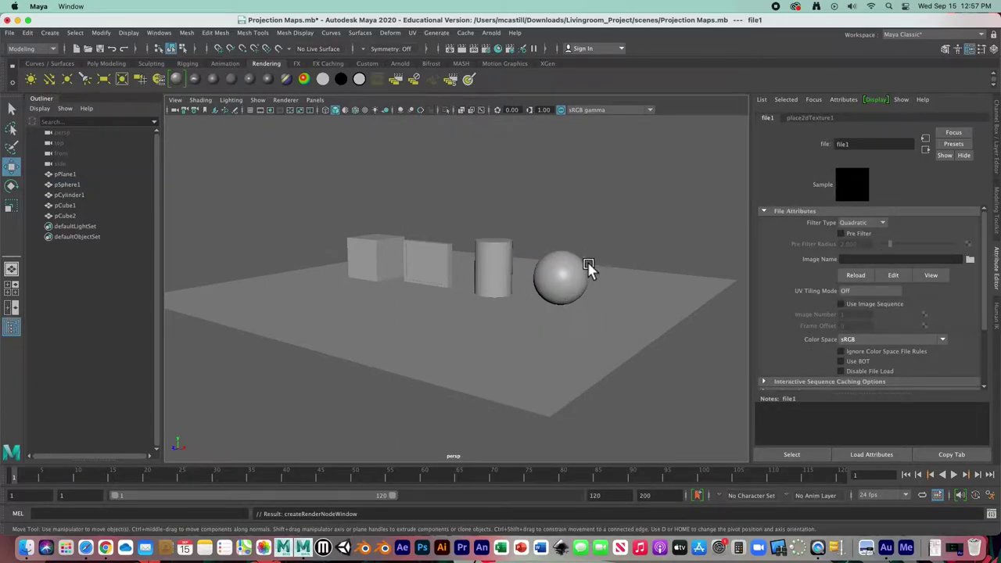
click(555, 268)
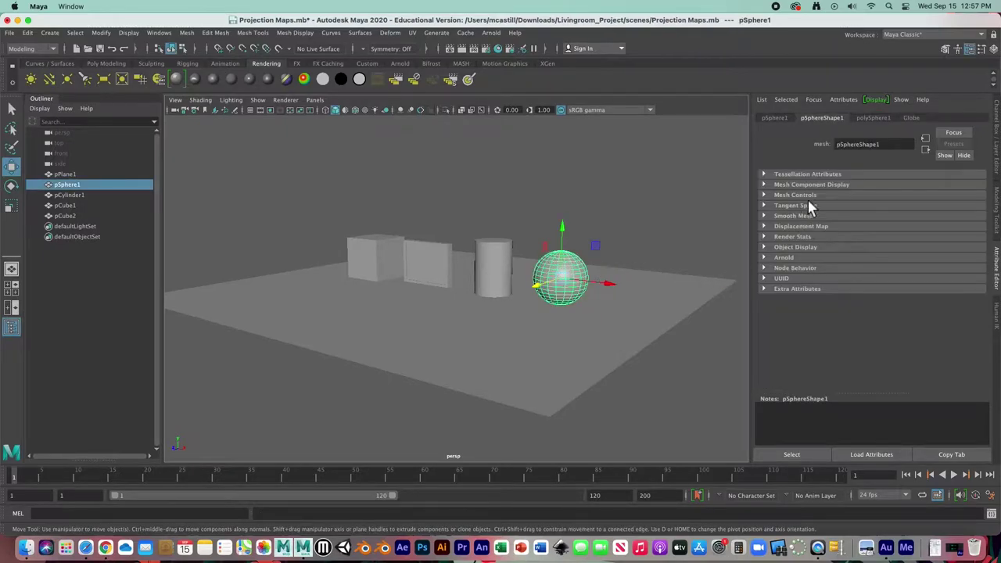
click(910, 118)
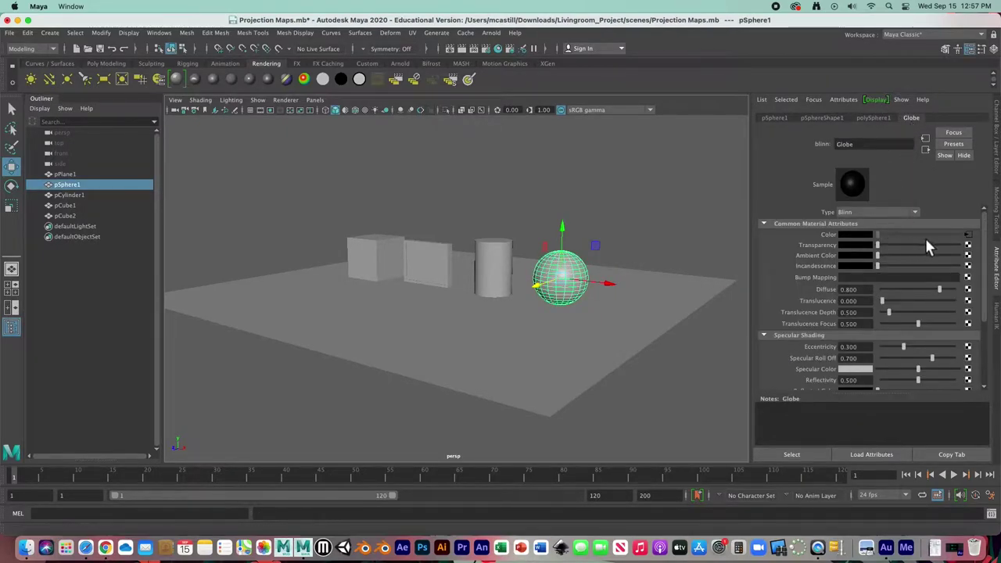
click(973, 243)
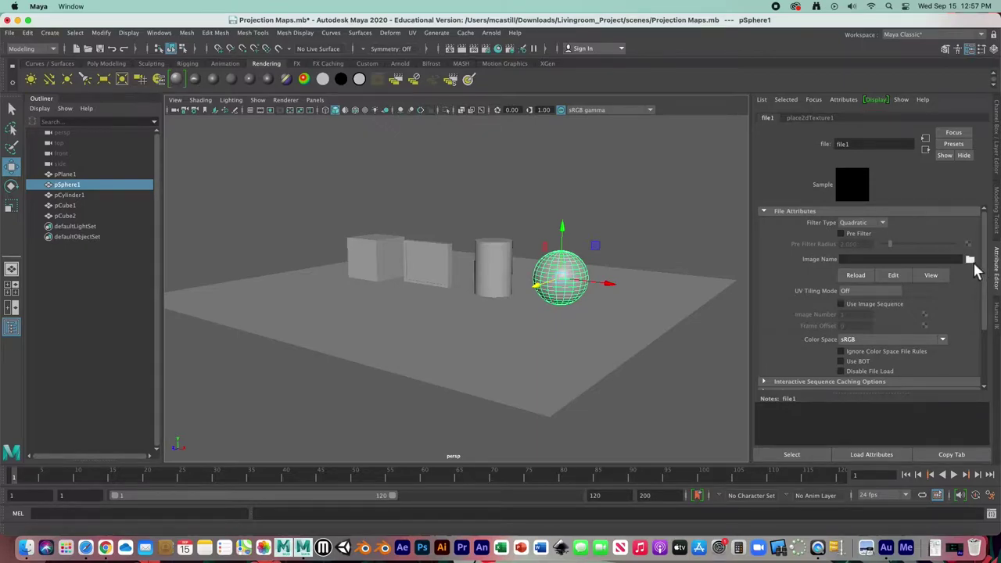
Step: Load Globe.jpg from the project's sourceimages folder as the file texture's image
click(971, 261)
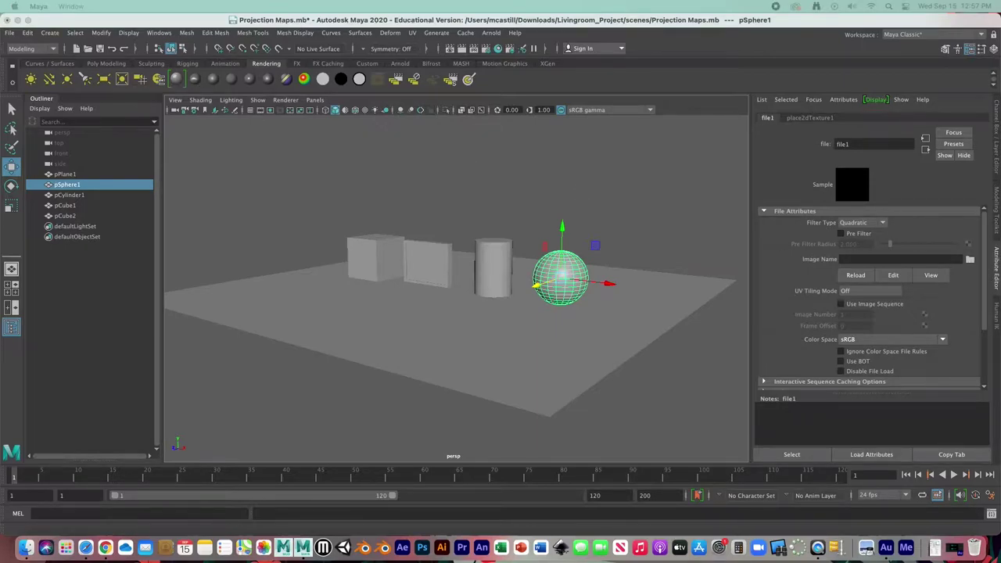
drag(720, 206, 526, 152)
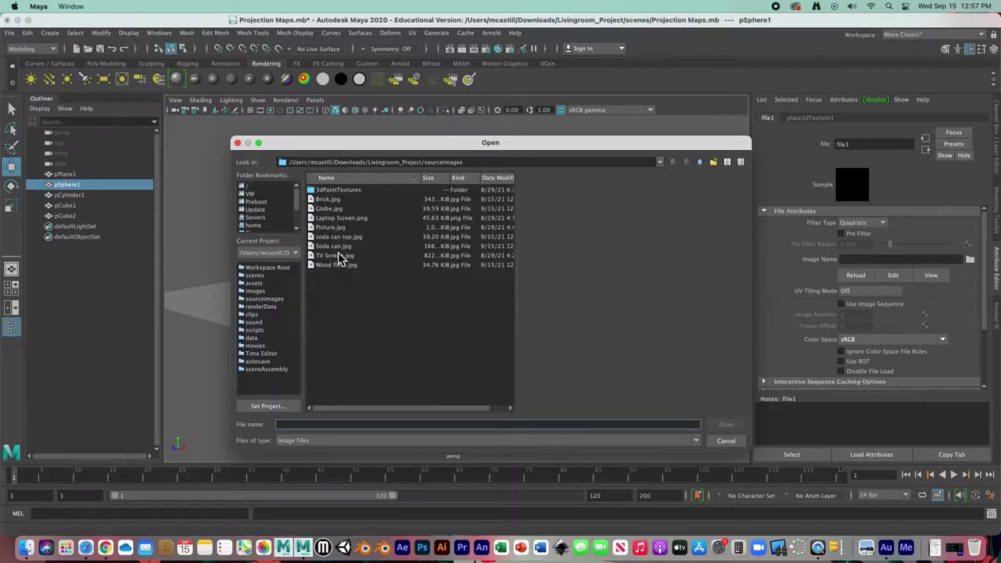
click(329, 209)
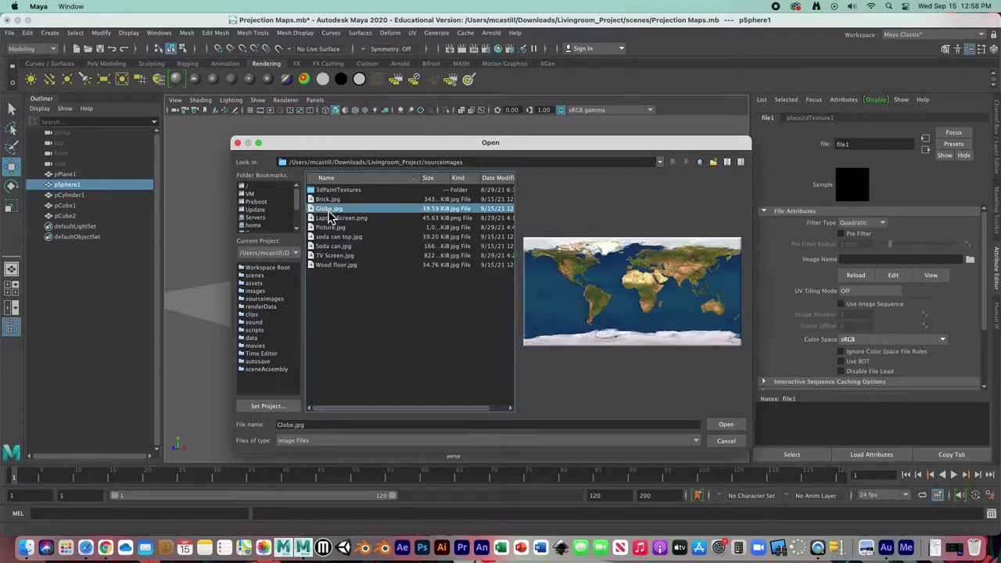
click(726, 425)
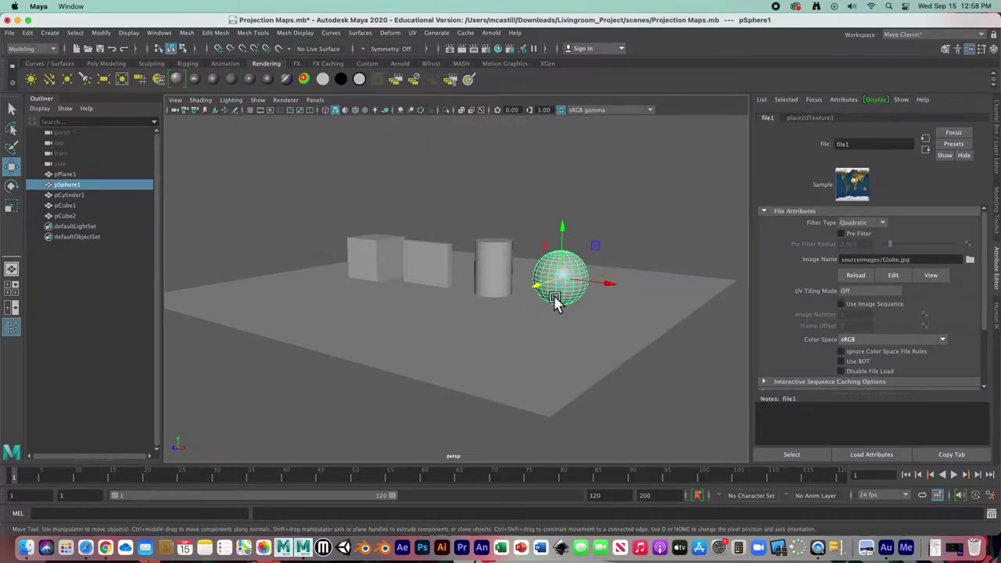
Step: Display the scene shaded with texture maps and check the world map on the sphere
key(f)
scroll(527, 308, down, 3)
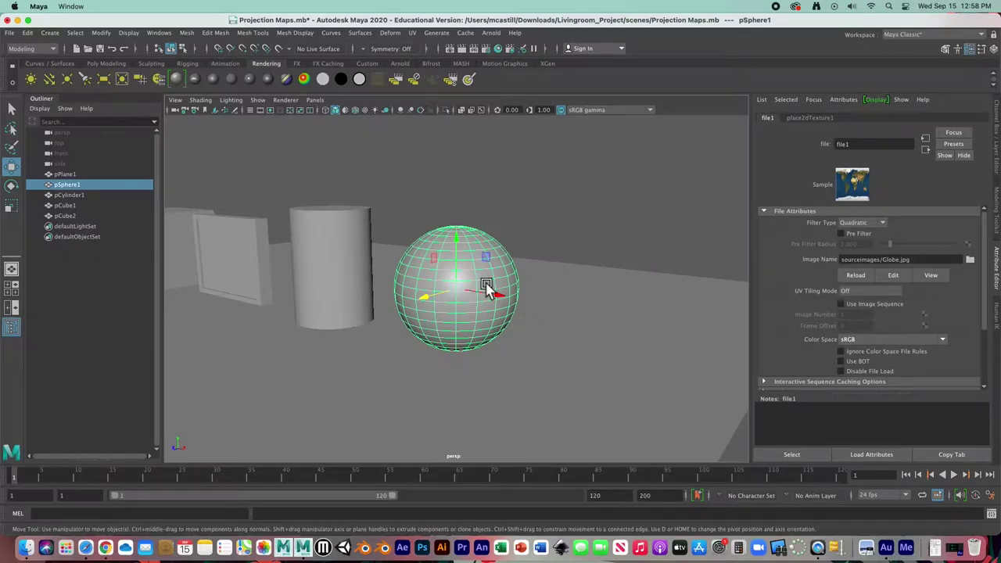
key(4)
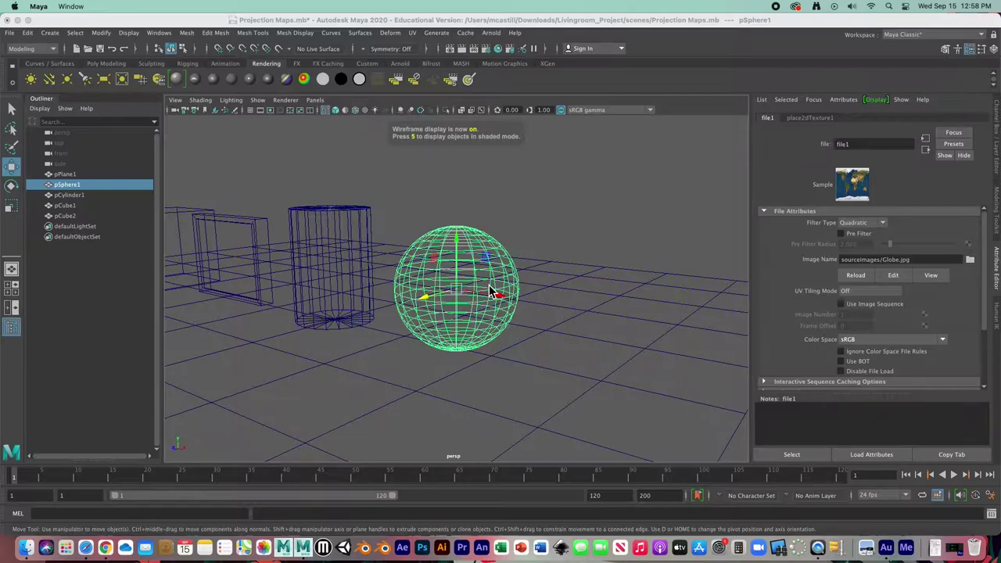
key(5)
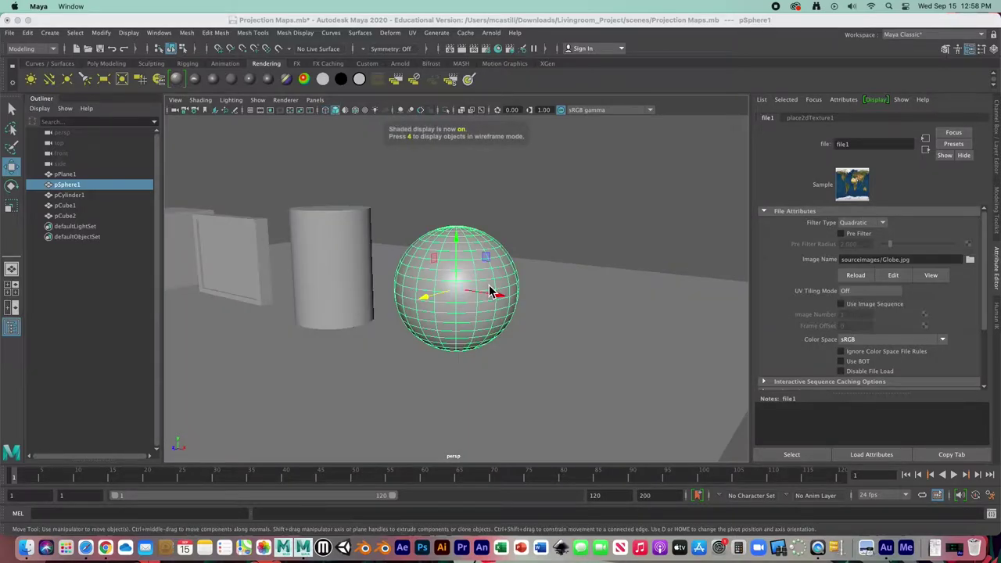
key(6)
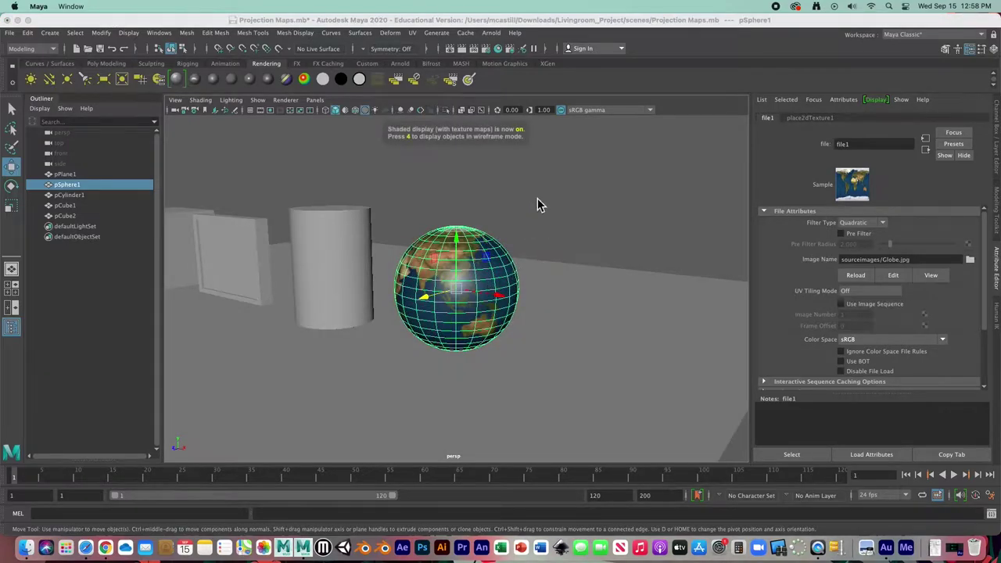
click(537, 202)
alt+drag(402, 319, 436, 320)
Step: Apply a spherical UV projection to the globe sphere through the Spherical Mapping Options
click(483, 304)
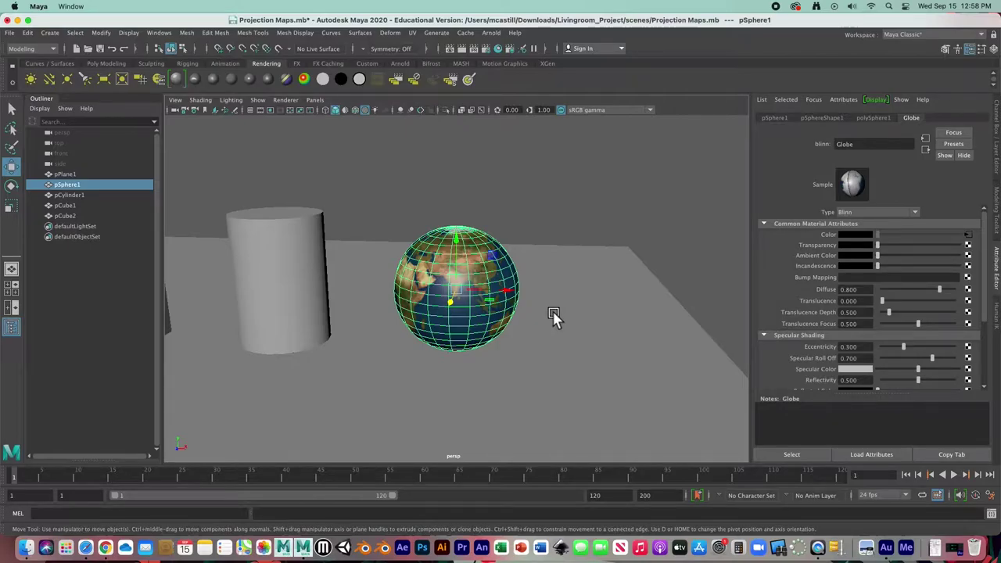
click(414, 34)
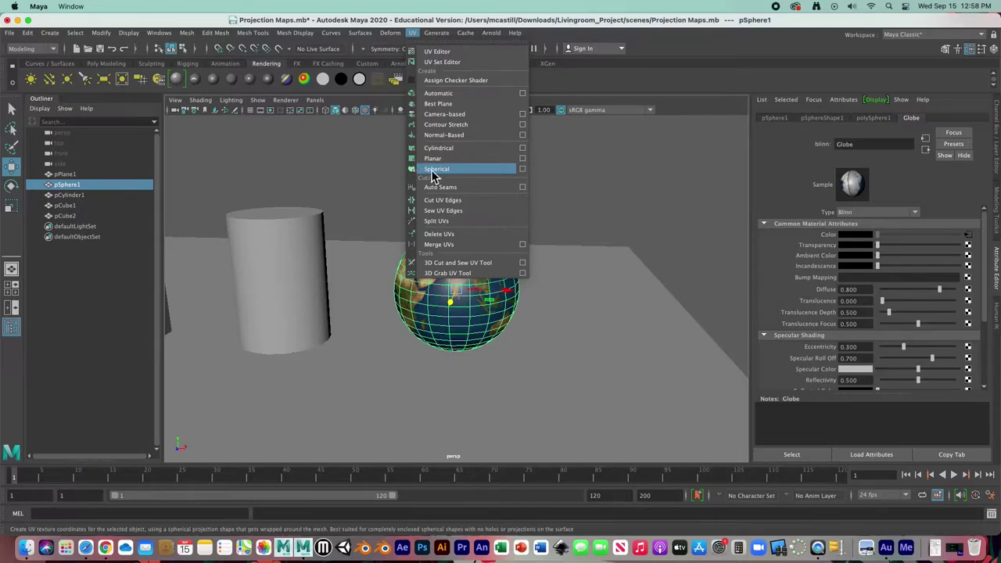
click(525, 173)
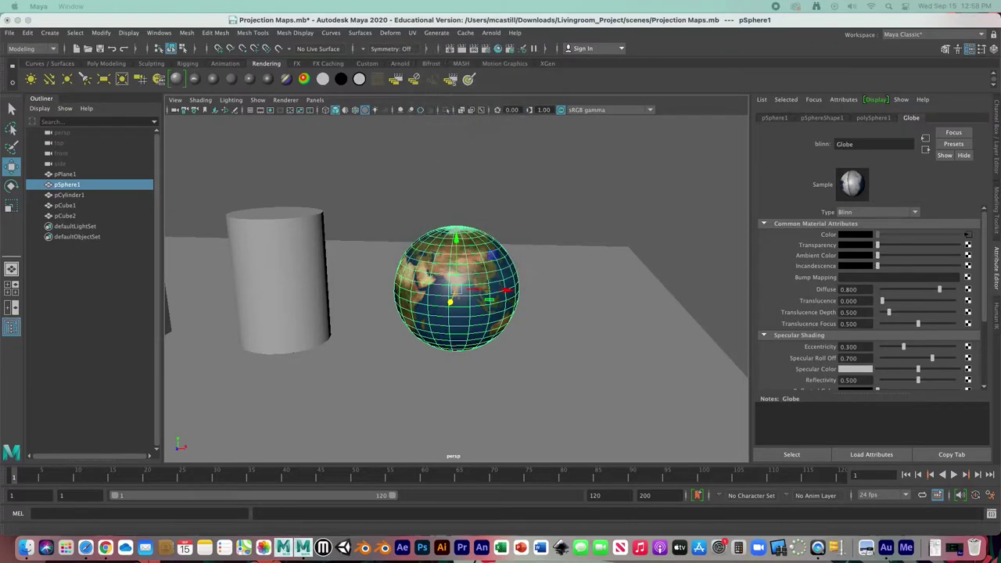
drag(318, 150, 289, 150)
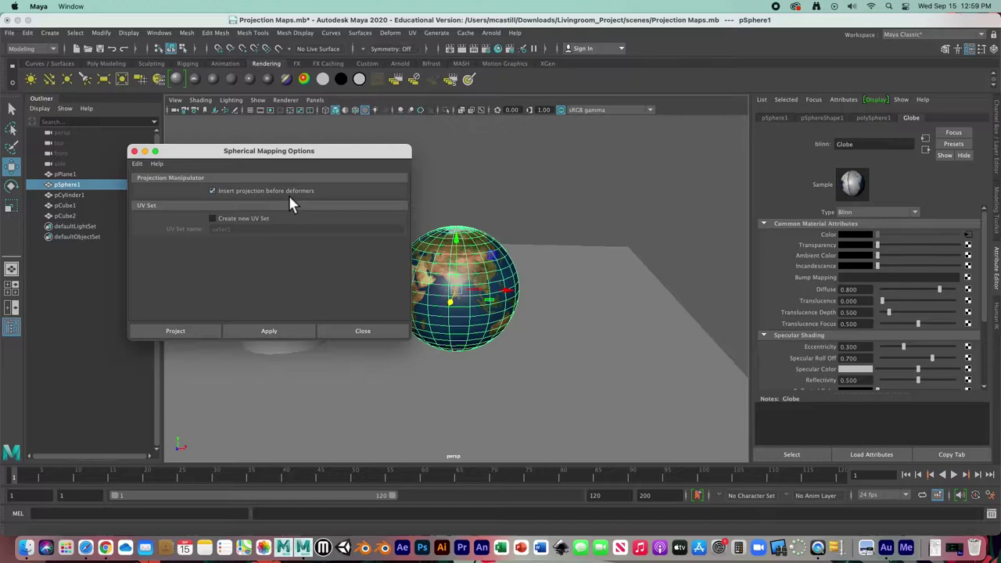
click(190, 332)
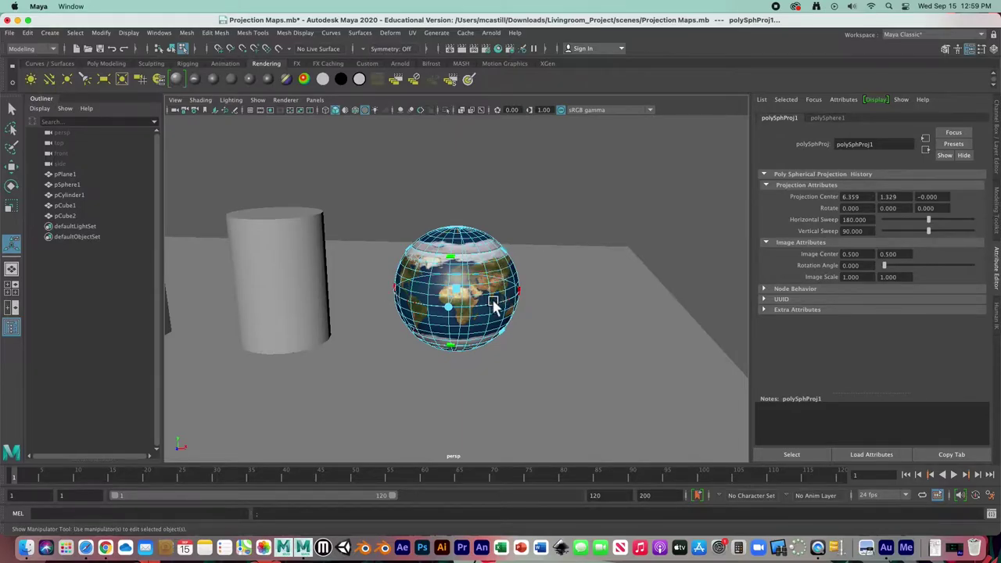
Step: Stretch the spherical projection vertically to a Vertical Sweep of 180
scroll(479, 297, up, 3)
alt+drag(473, 295, 452, 264)
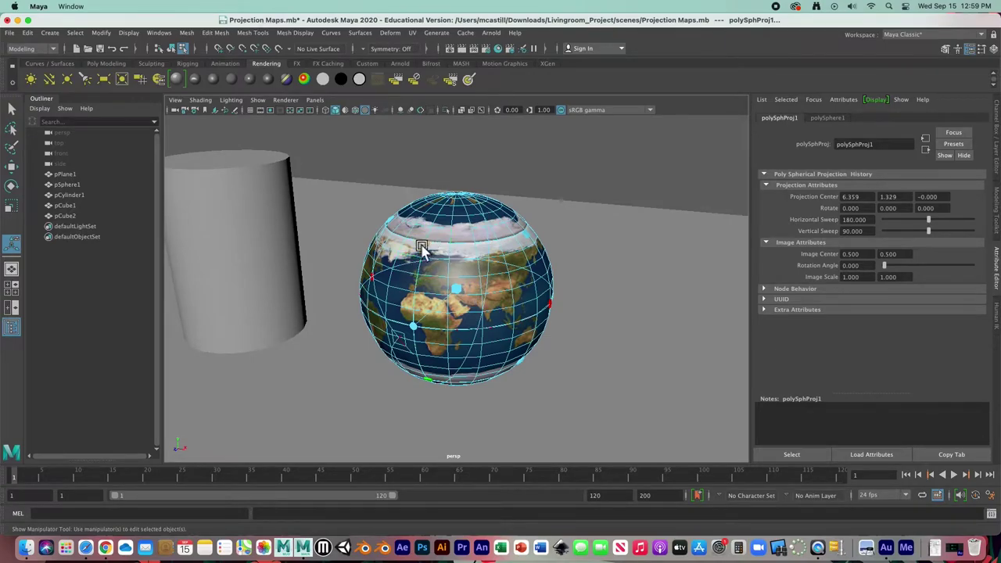
drag(429, 247, 460, 183)
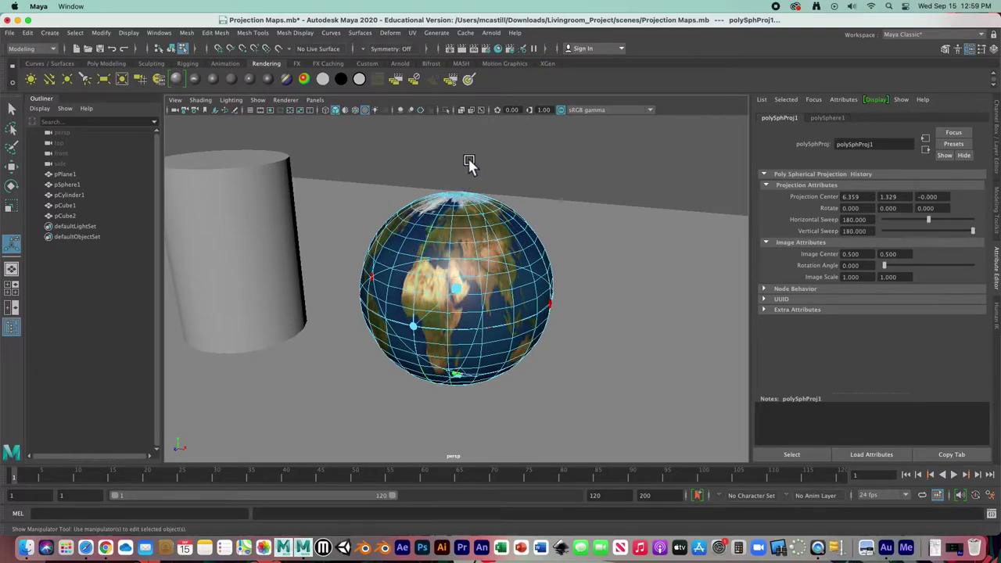
Step: Extend the spherical projection around the globe to a Horizontal Sweep of 360 and leave the projection manipulator
alt+drag(542, 347, 576, 229)
alt+drag(492, 325, 642, 353)
alt+drag(550, 333, 448, 316)
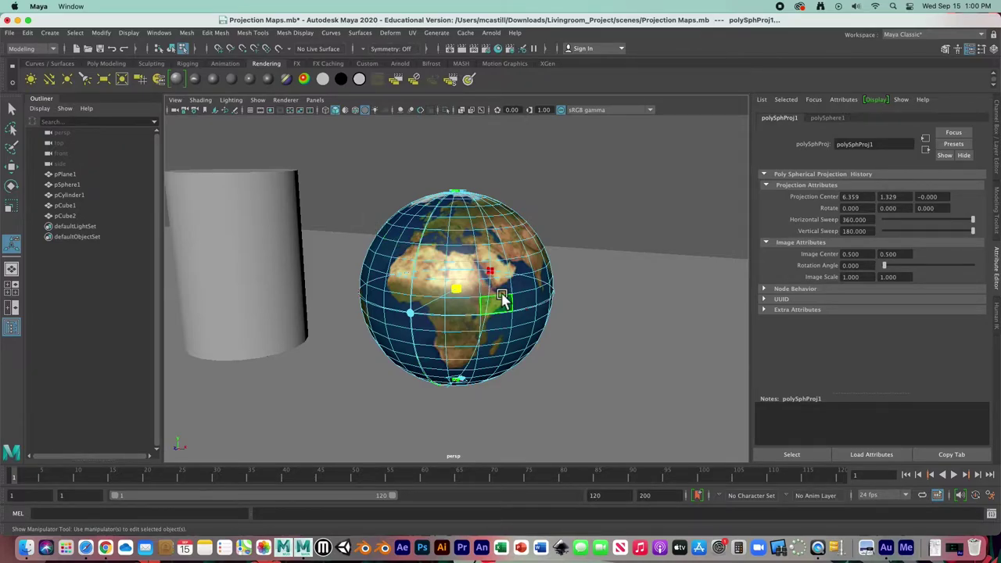
alt+drag(501, 308, 521, 275)
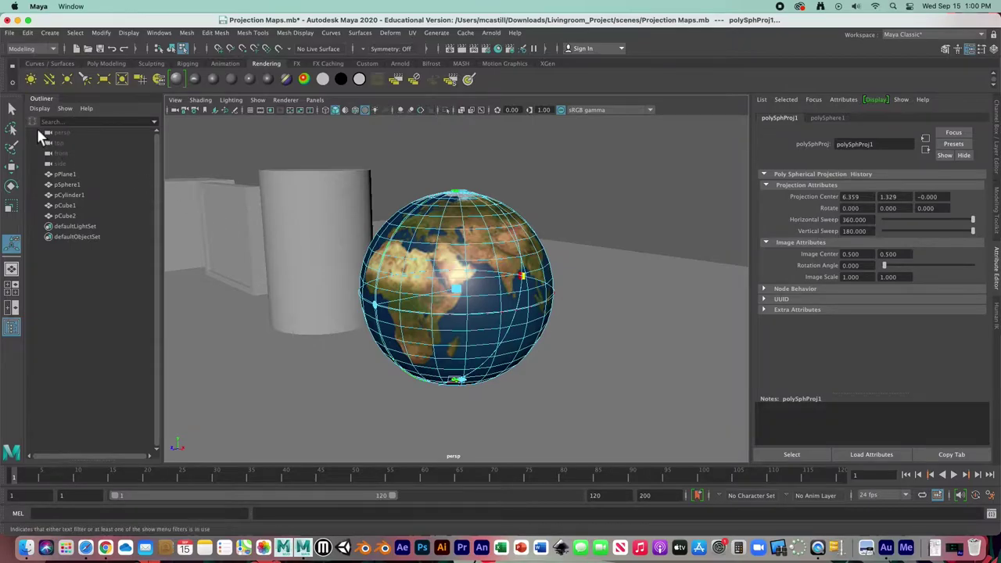
click(12, 110)
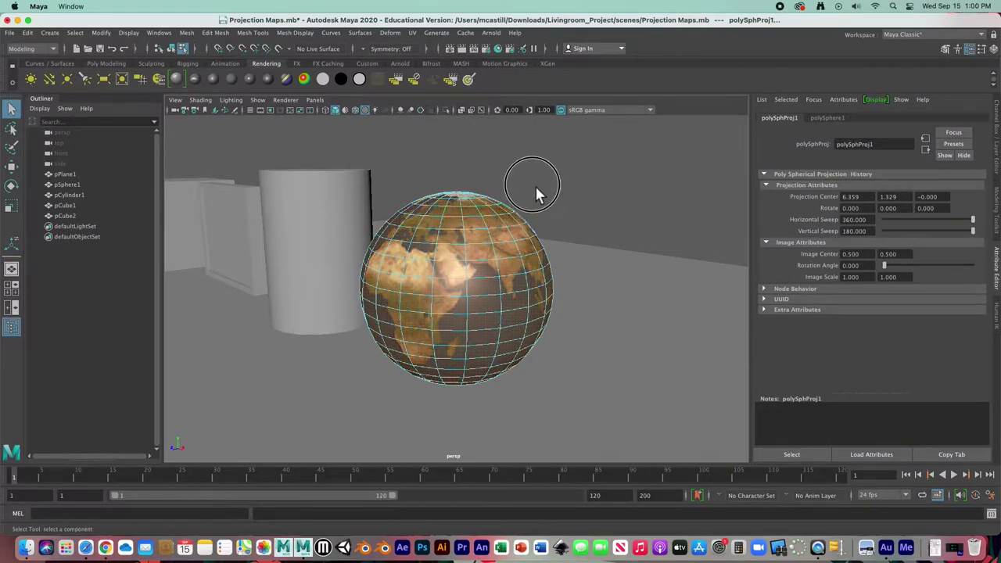
Step: Return the globe sphere from face selection to object mode and select it as a whole object
key(F11)
right_drag(488, 232, 539, 215)
click(556, 196)
click(501, 265)
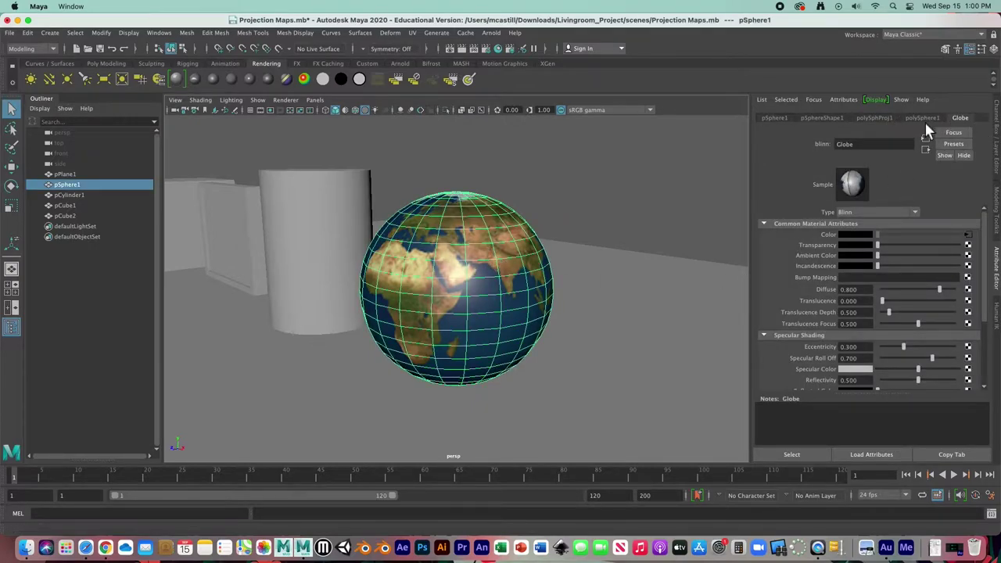
Step: Examine the horizontal and vertical sweep attributes of the globe's spherical projection, and deselect the globe
click(873, 119)
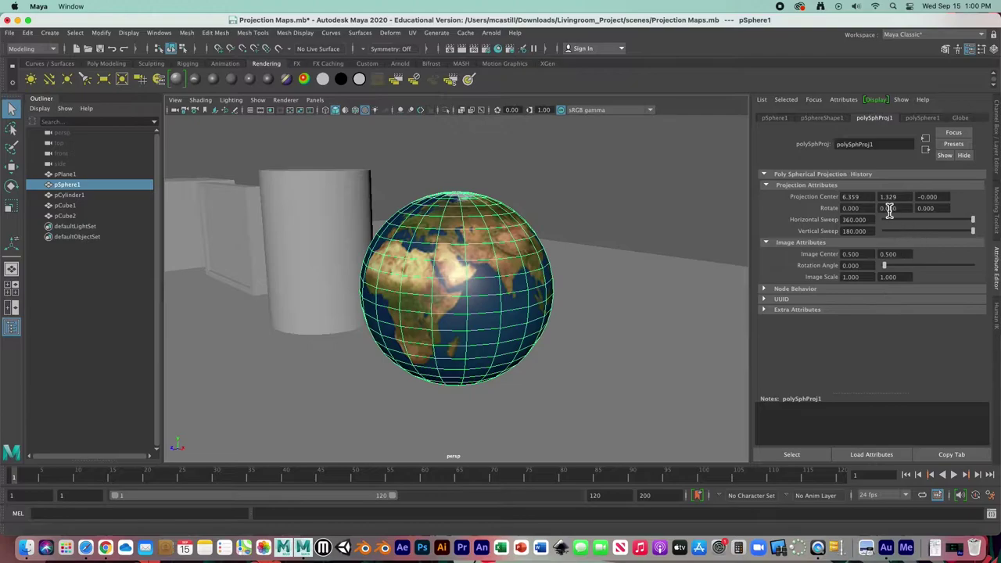
mouse_move(980, 222)
mouse_down()
mouse_move(910, 217)
mouse_move(977, 219)
mouse_up()
mouse_move(975, 231)
mouse_down()
mouse_move(915, 232)
mouse_move(979, 236)
mouse_up()
click(419, 154)
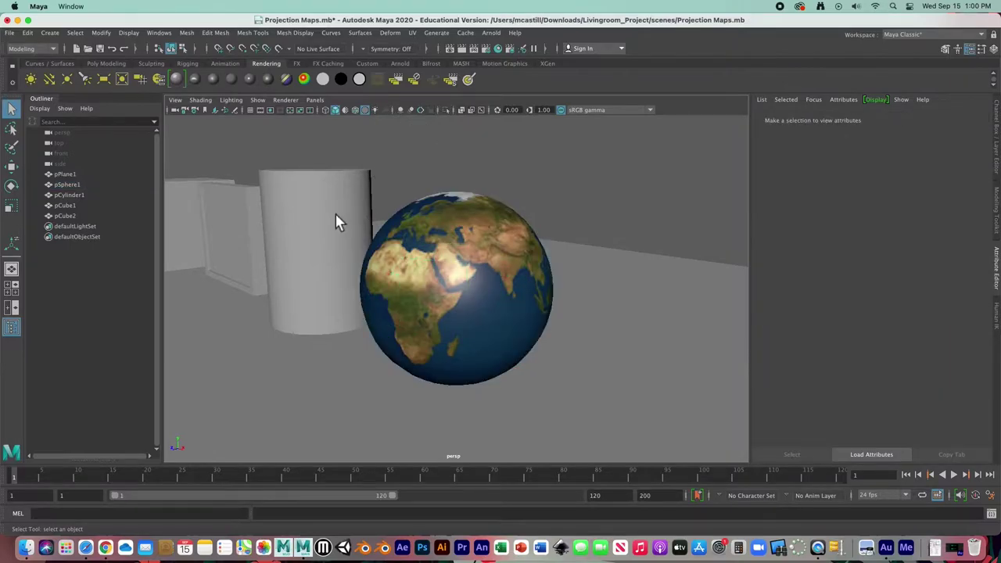
Step: Assign a new Blinn material to the cylinder with the image file Soda can.jpg as its Color texture
click(332, 243)
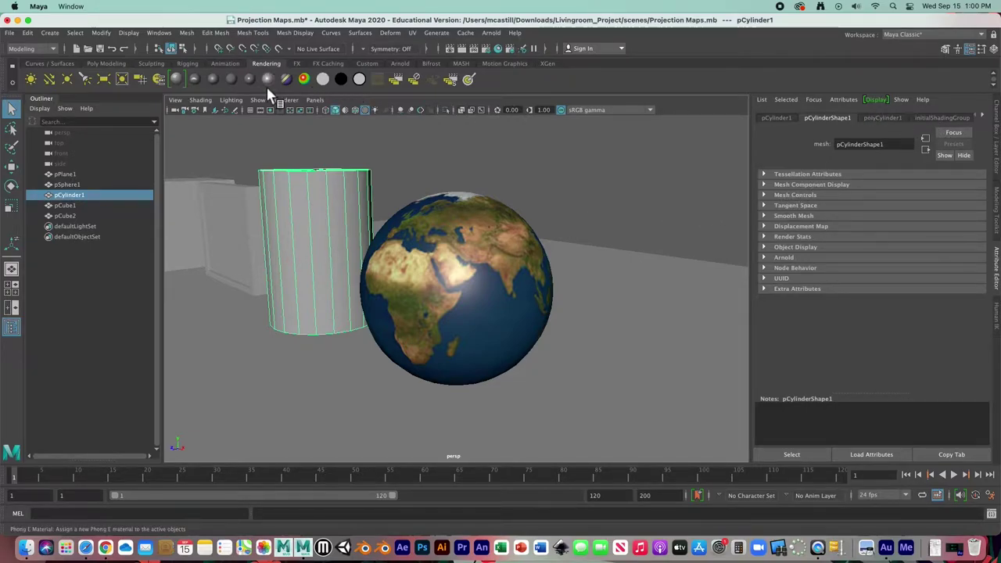
click(217, 84)
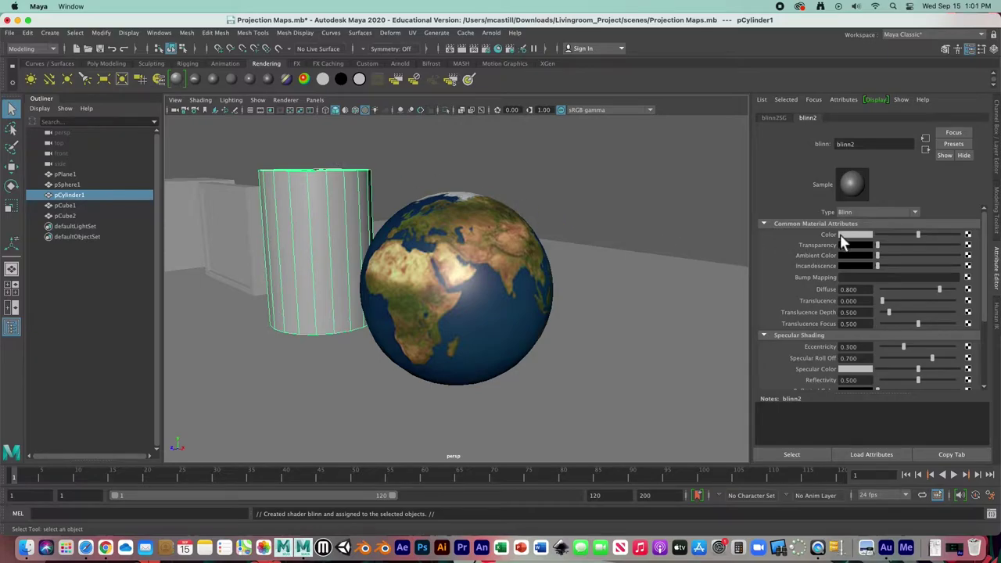
click(968, 235)
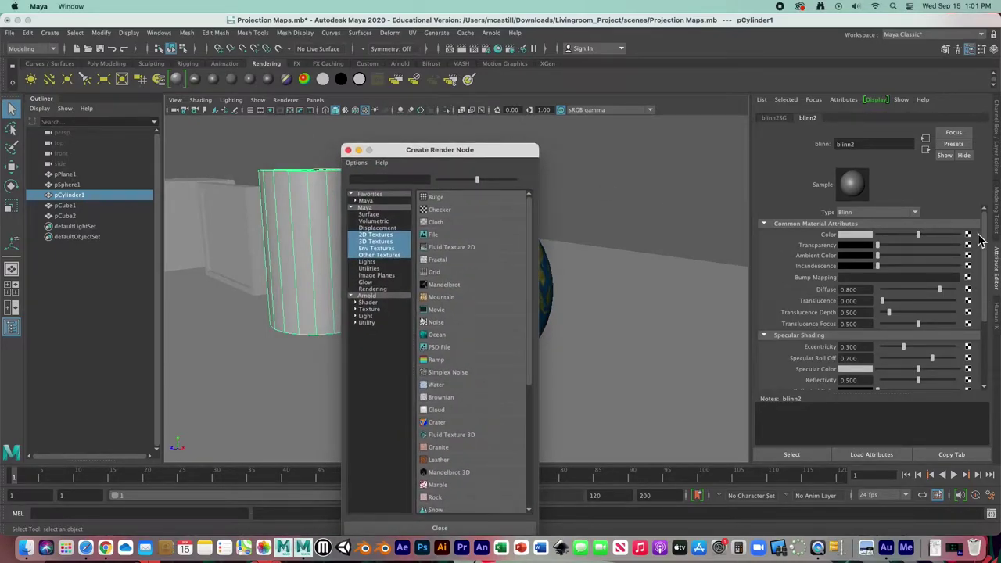
click(426, 237)
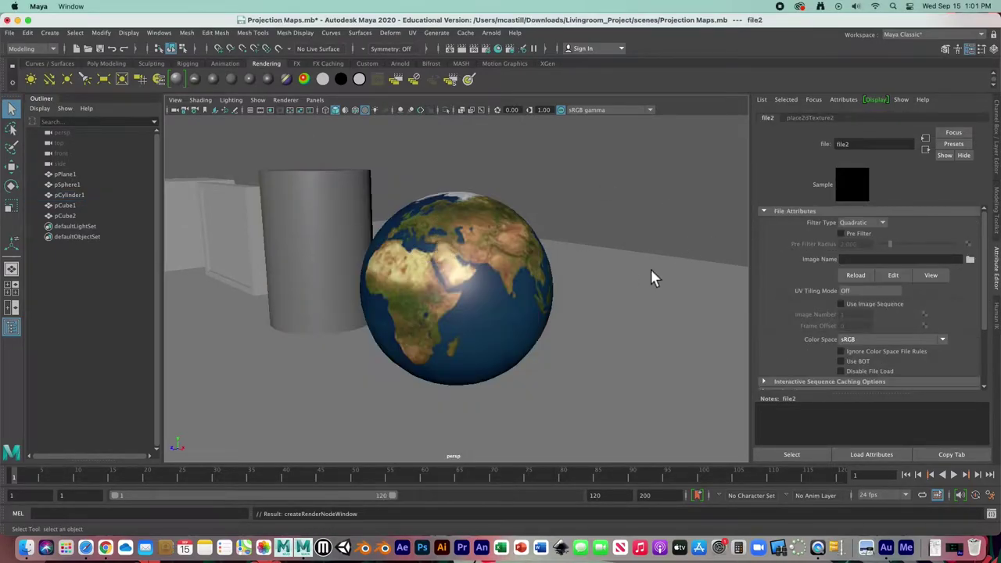
click(970, 259)
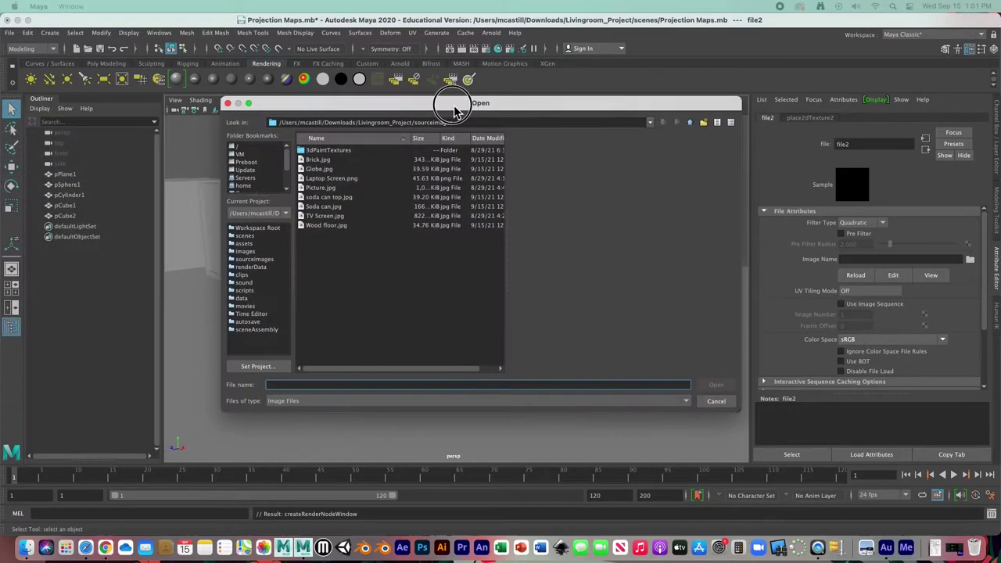
click(322, 207)
click(715, 385)
Step: Select only the side faces all around the cylinder, leaving out its top and bottom caps
alt+drag(317, 245, 341, 232)
click(221, 239)
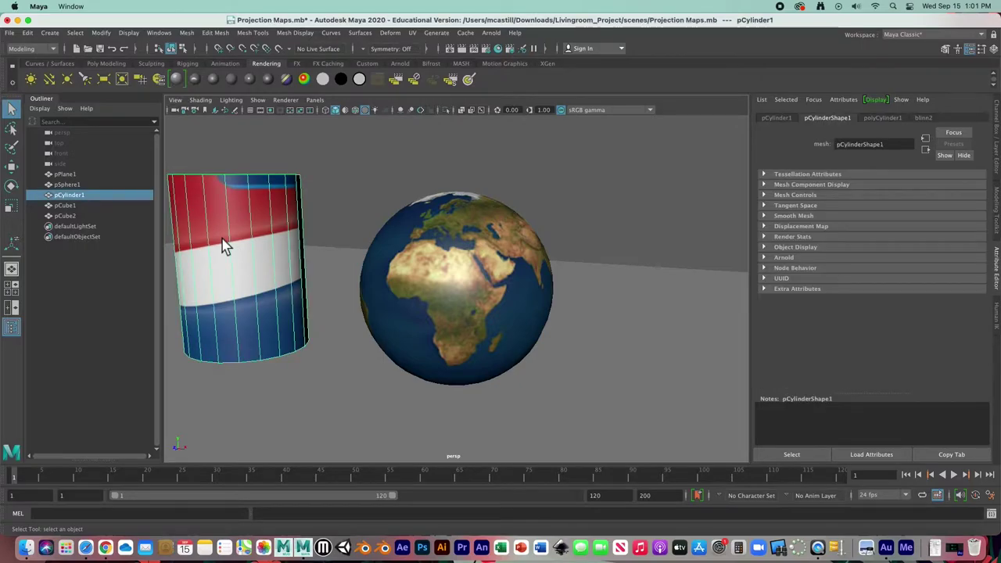
key(f)
scroll(439, 266, down, 3)
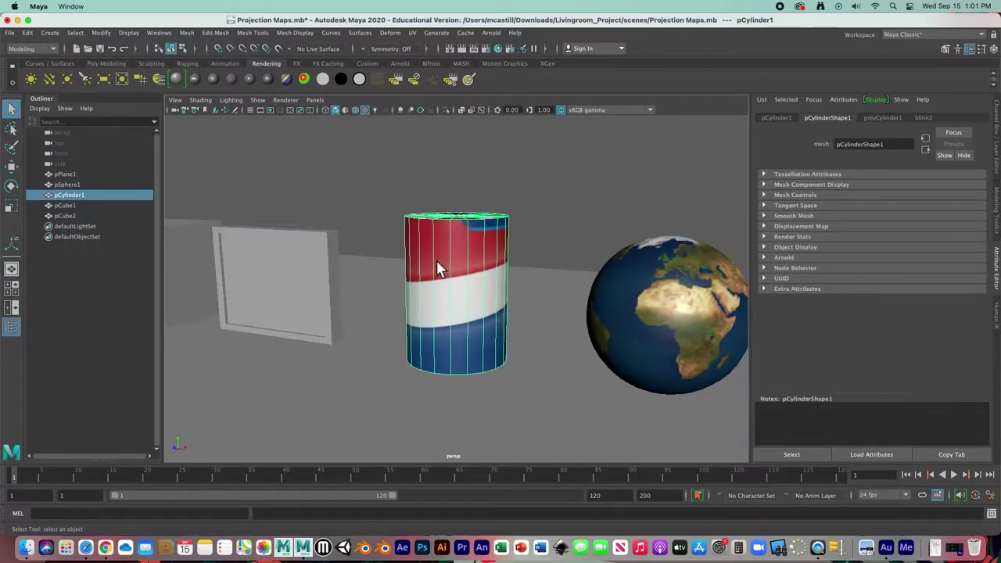
alt+drag(438, 253, 675, 263)
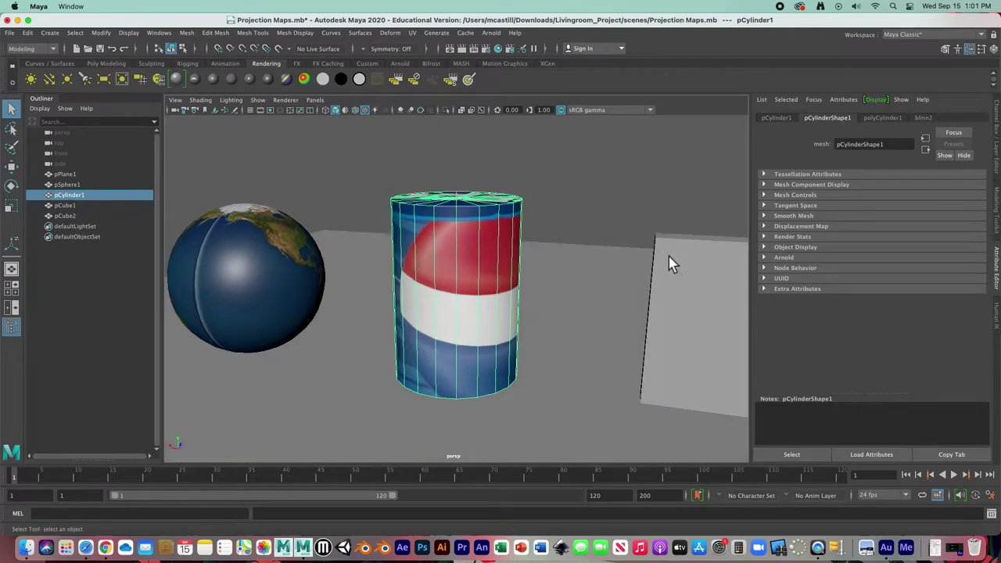
right_drag(469, 241, 469, 265)
drag(368, 229, 592, 270)
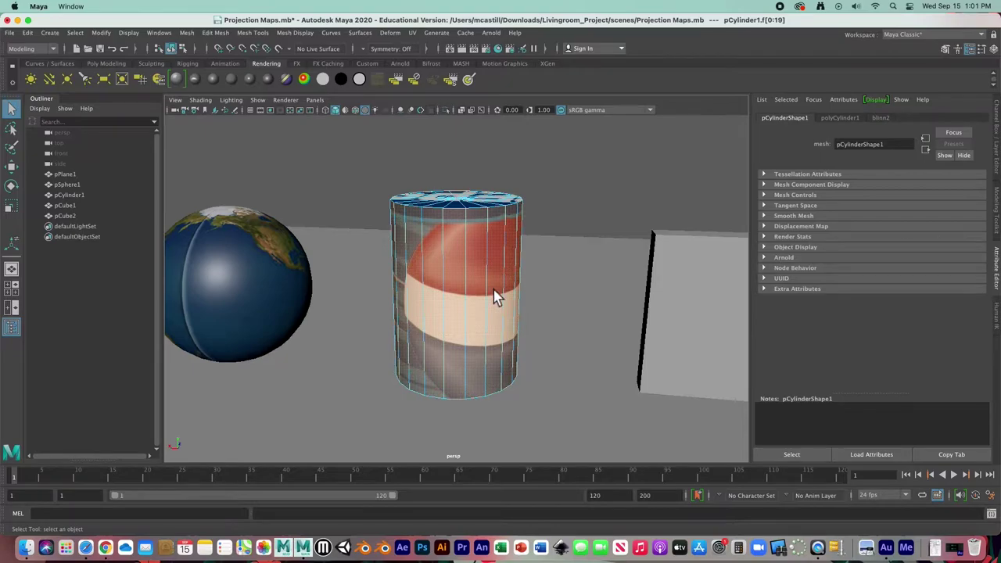
Step: Apply a cylindrical UV projection to the selected side faces through the Cylindrical Mapping Options
click(415, 34)
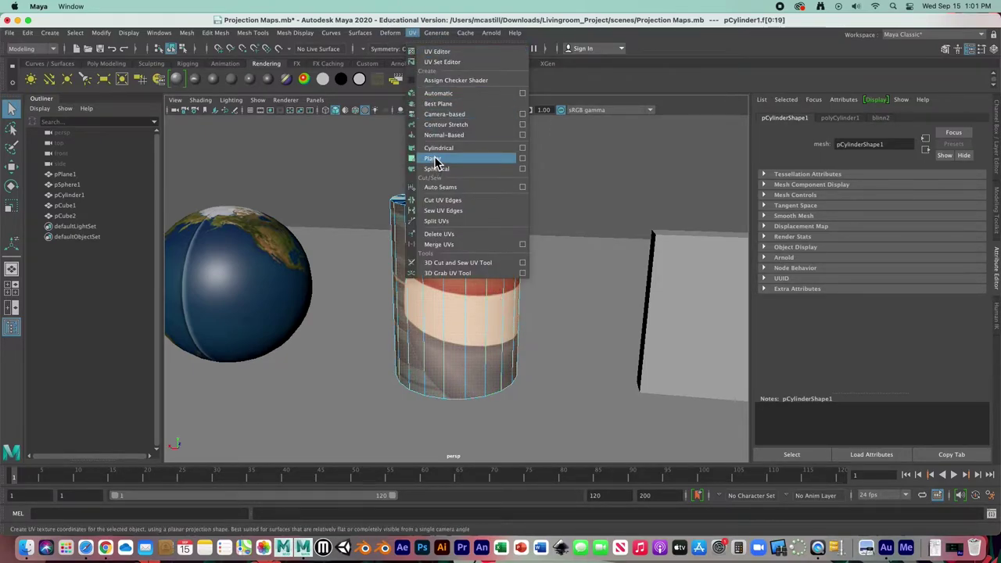
click(522, 148)
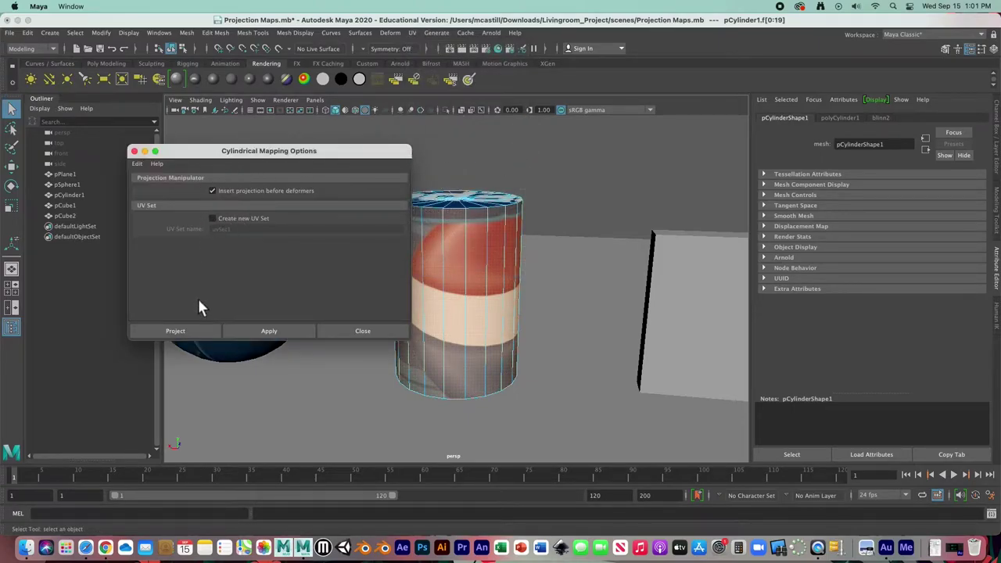
click(192, 331)
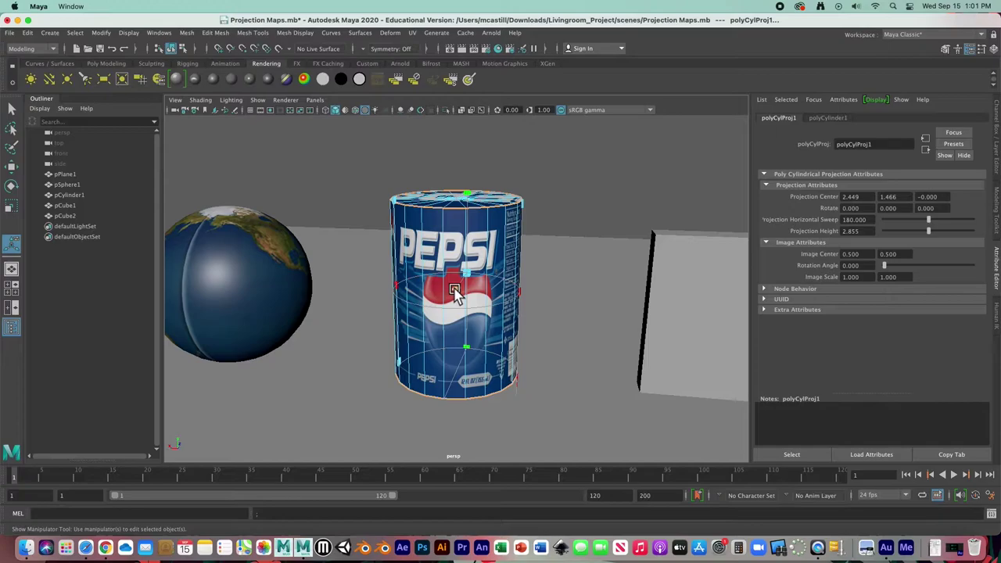
Step: Wrap the cylindrical projection around the can to a Horizontal Sweep of 360 and a Projection Height of about 2.823, and return to object mode
alt+drag(456, 290, 423, 292)
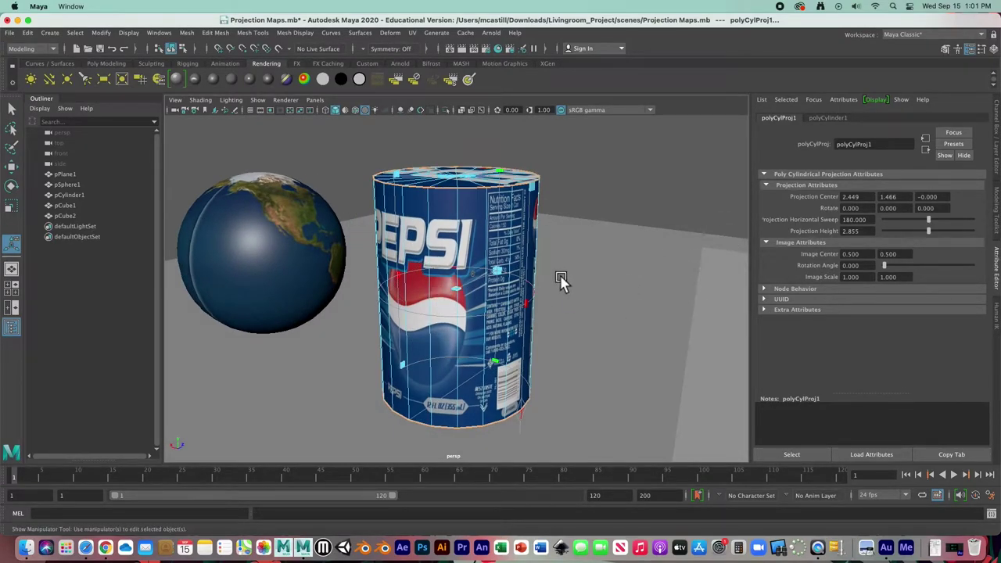
scroll(487, 269, down, 3)
mouse_move(487, 268)
alt+mouse_down()
mouse_move(324, 257)
mouse_move(505, 251)
mouse_move(491, 246)
mouse_move(493, 258)
alt+mouse_up()
alt+drag(444, 287, 436, 241)
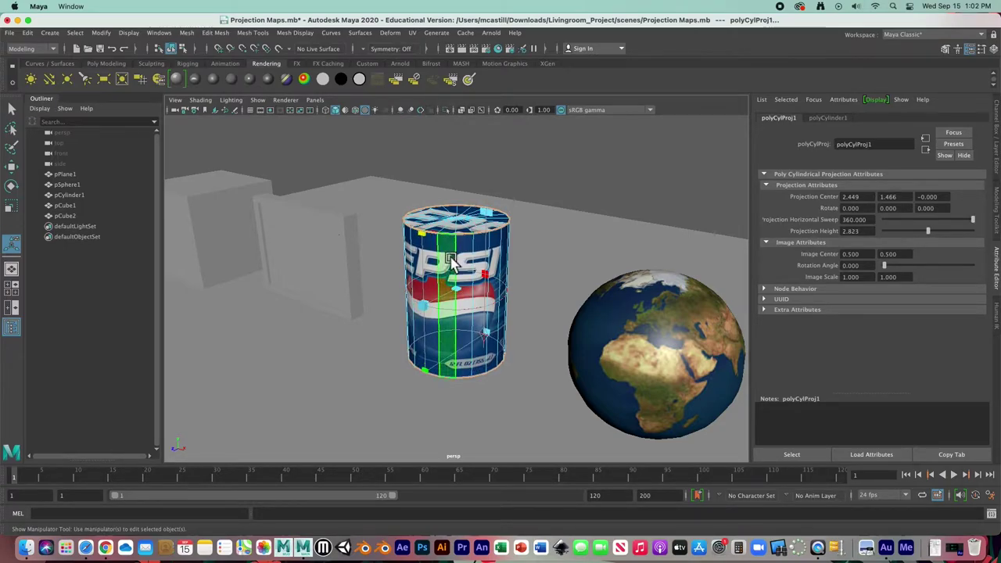
alt+drag(435, 301, 540, 274)
alt+drag(422, 285, 492, 293)
alt+drag(413, 288, 509, 284)
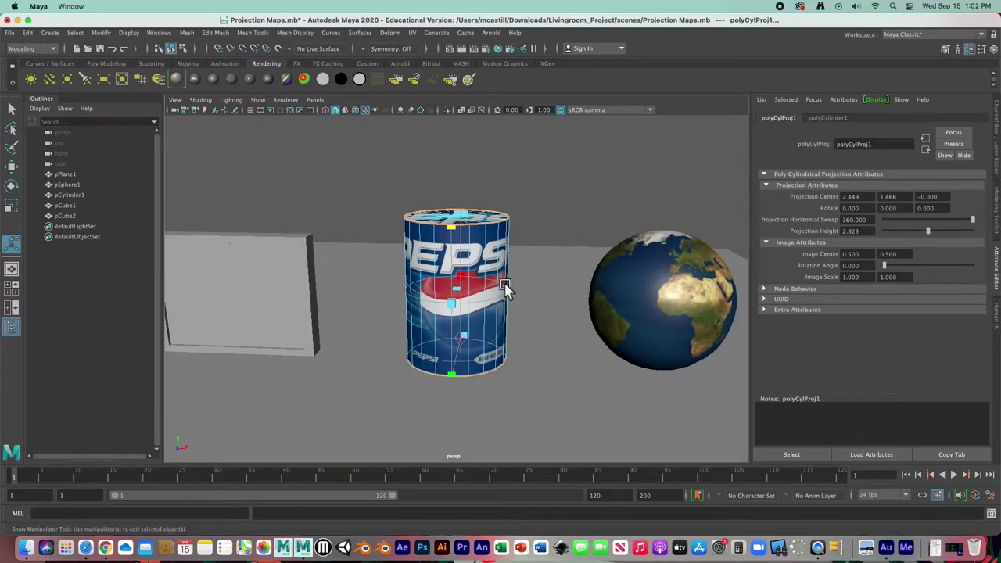
click(12, 109)
right_drag(446, 227, 493, 176)
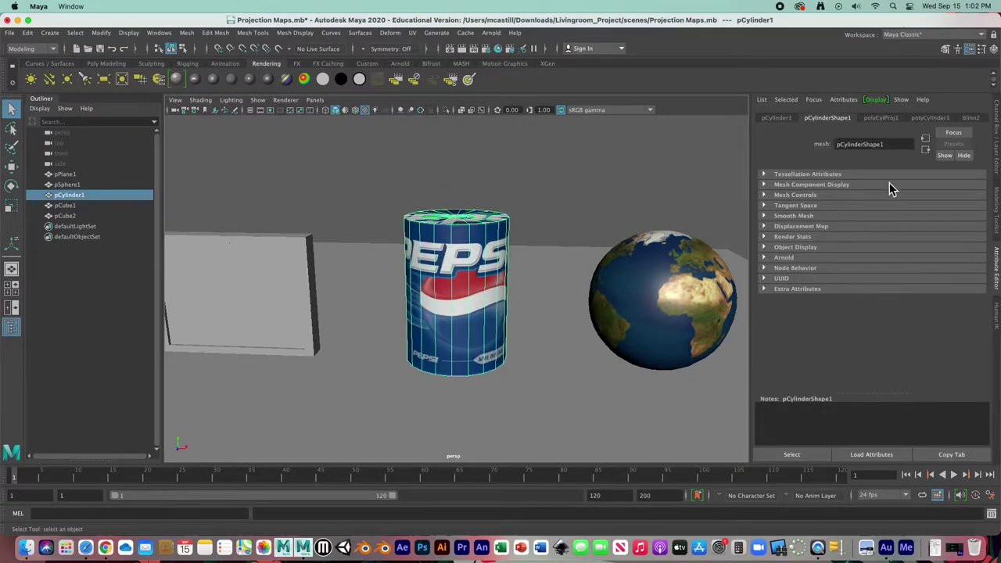
Step: Try a Projection Height of about 2.252 on the can's cylindrical projection and undo the change
click(890, 120)
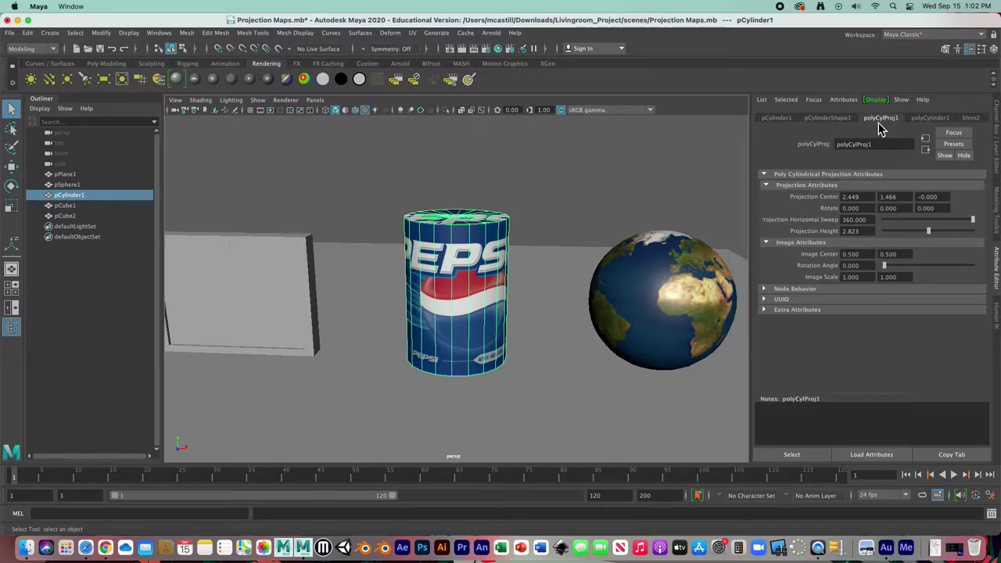
drag(973, 221, 923, 239)
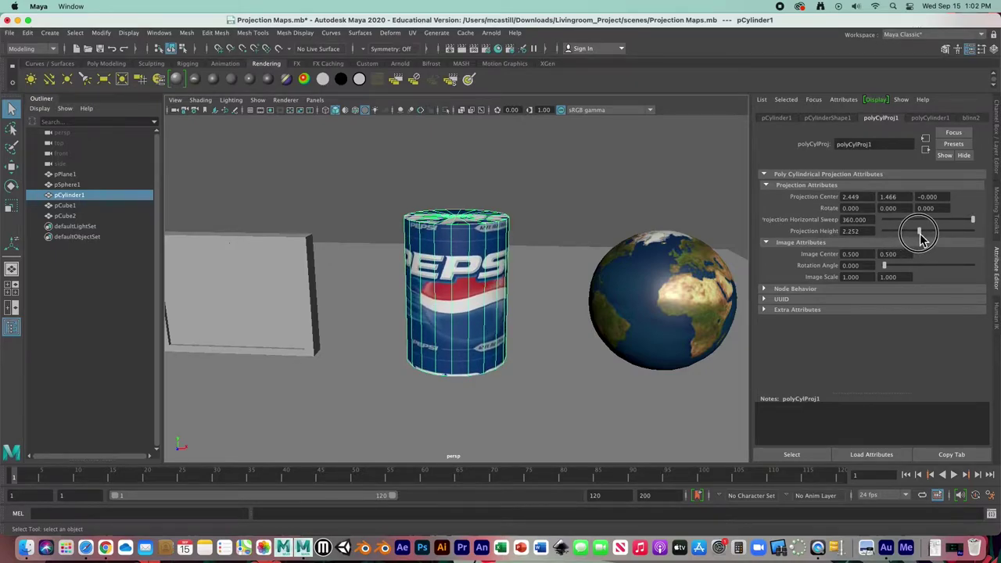
key(z)
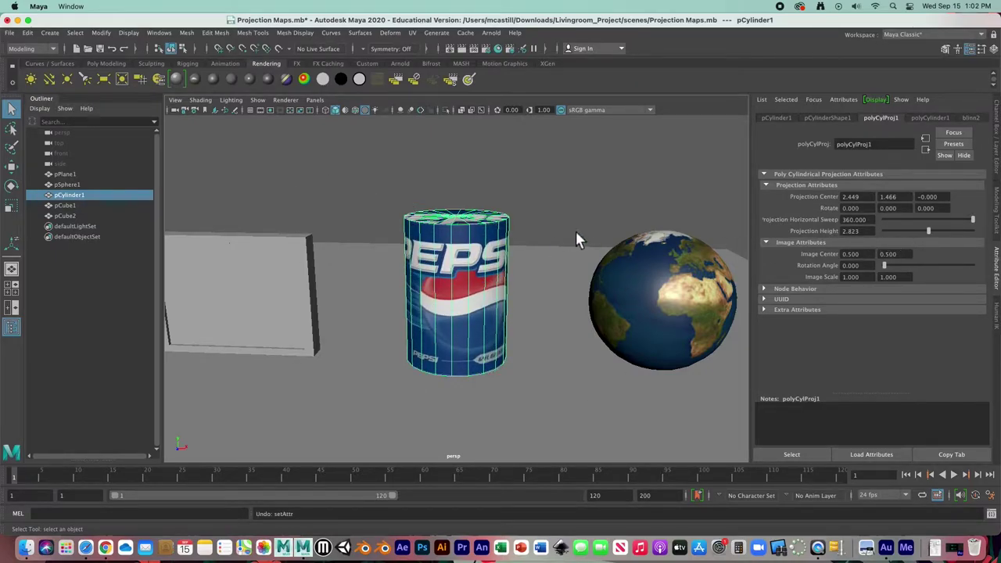
Step: Select the inner front face of the picture frame beside the can
alt+drag(525, 296, 438, 289)
click(313, 280)
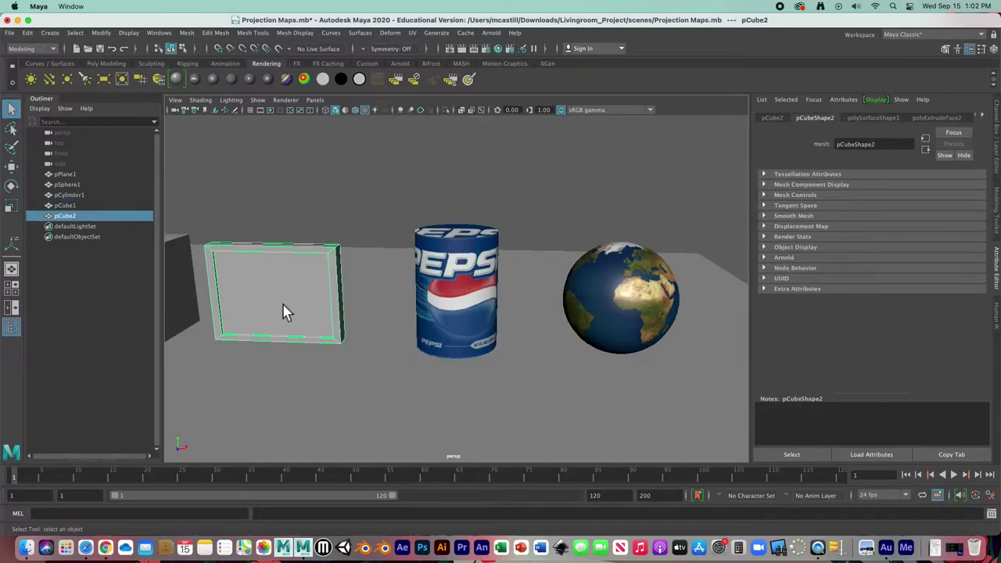
alt+drag(286, 305, 368, 292)
scroll(361, 289, up, 3)
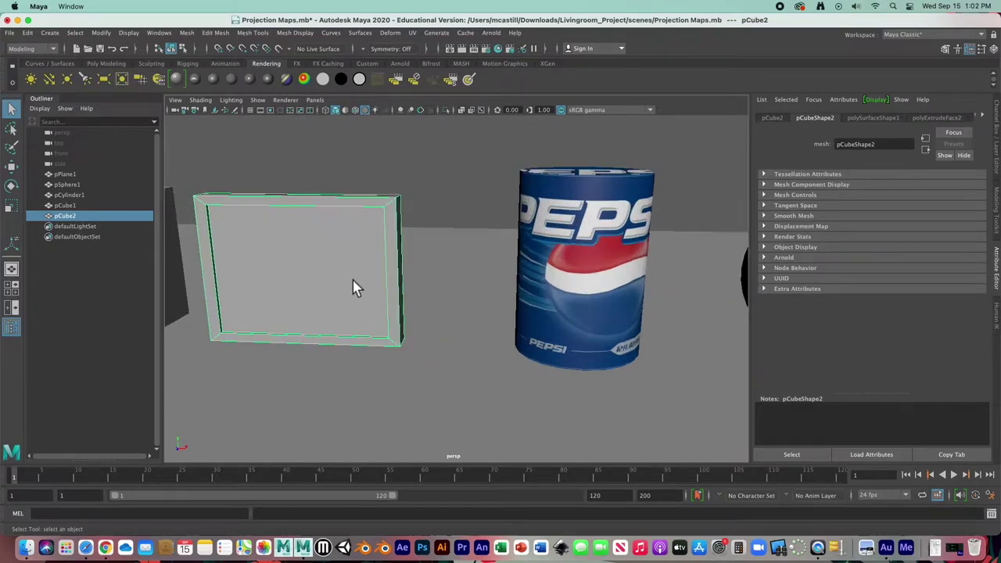
key(f)
scroll(411, 284, down, 3)
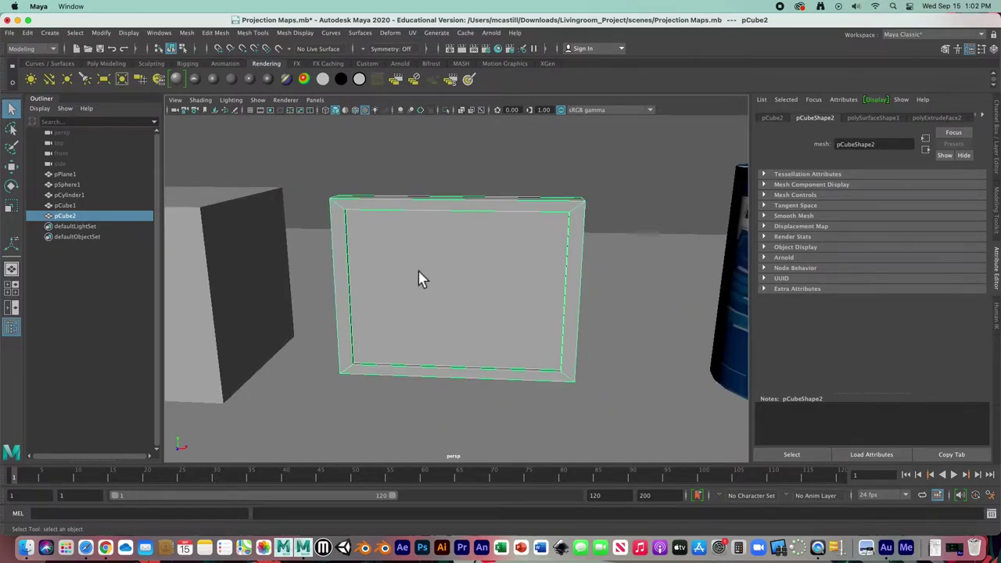
right_click(425, 219)
right_drag(427, 222, 427, 248)
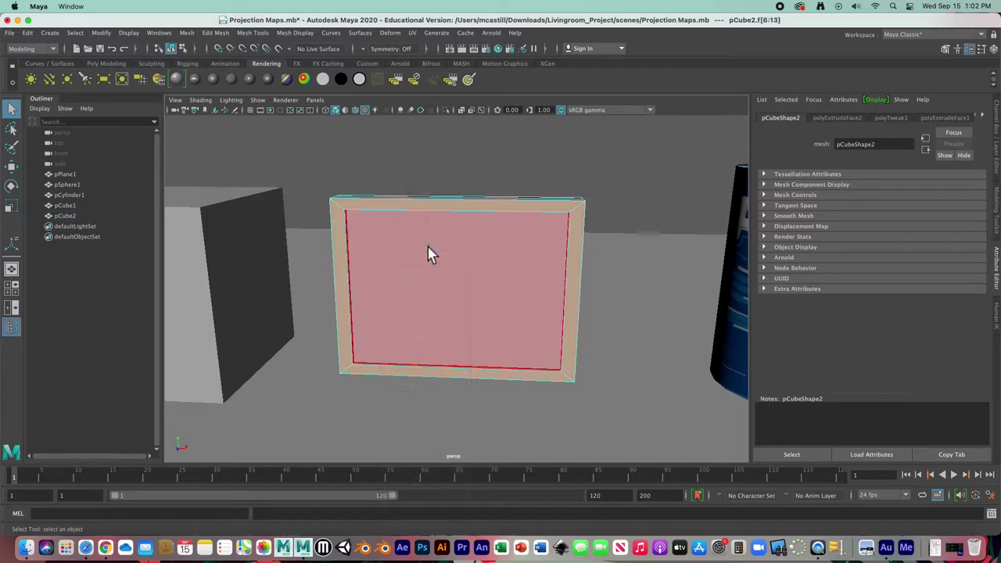
click(438, 272)
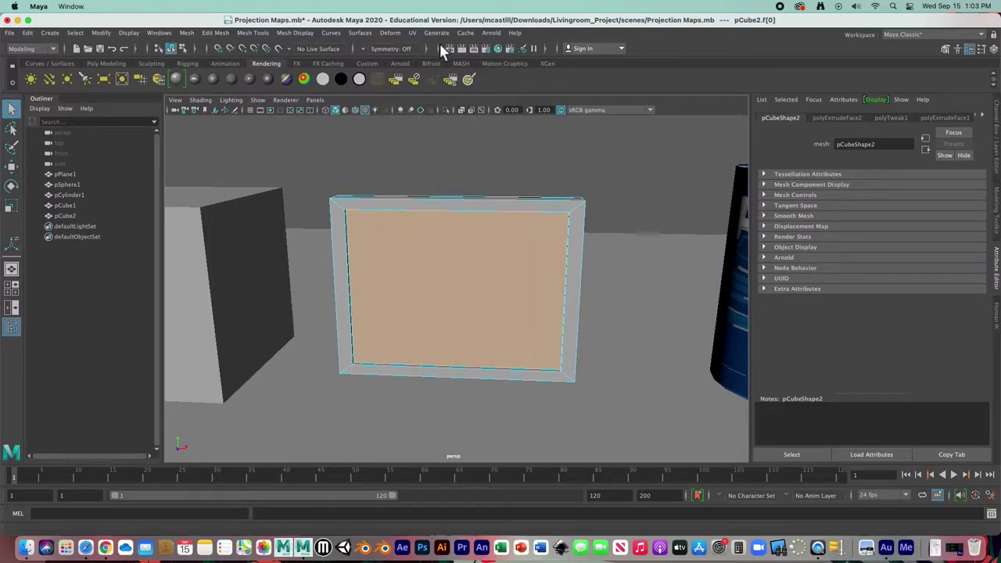
Step: Assign a new Blinn material to the frame's inner face with the image file Picture.jpg as its Color texture
click(213, 80)
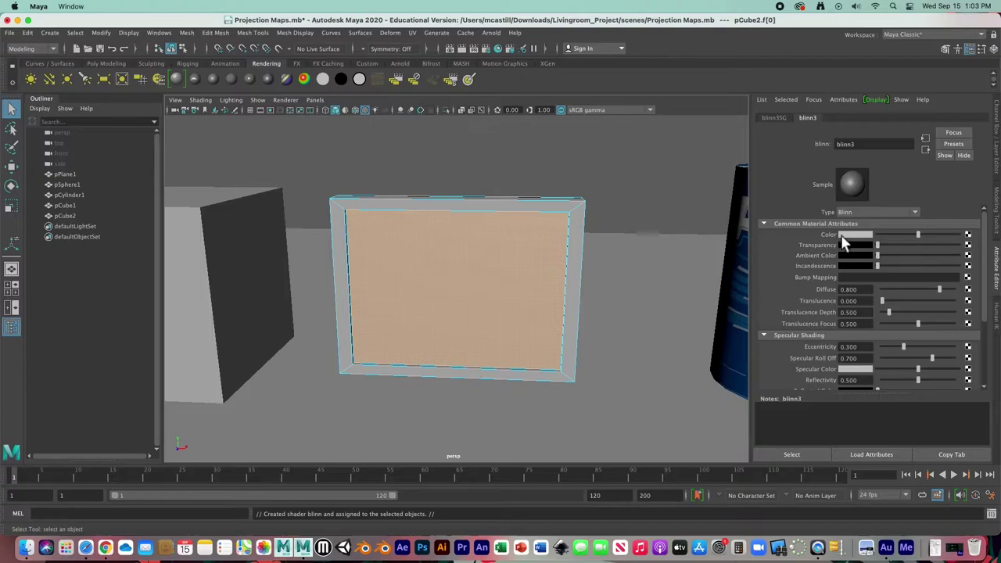
click(968, 234)
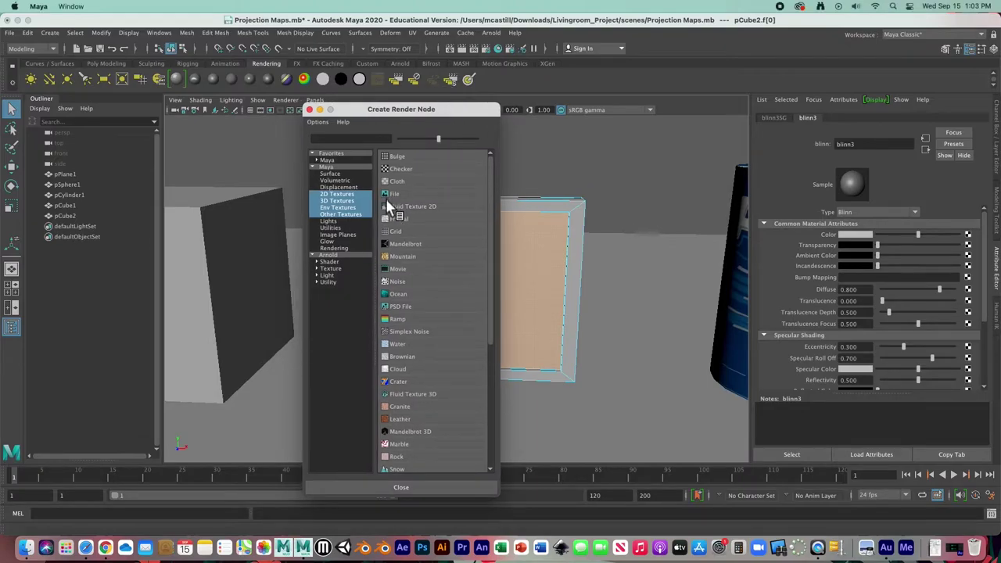
click(395, 196)
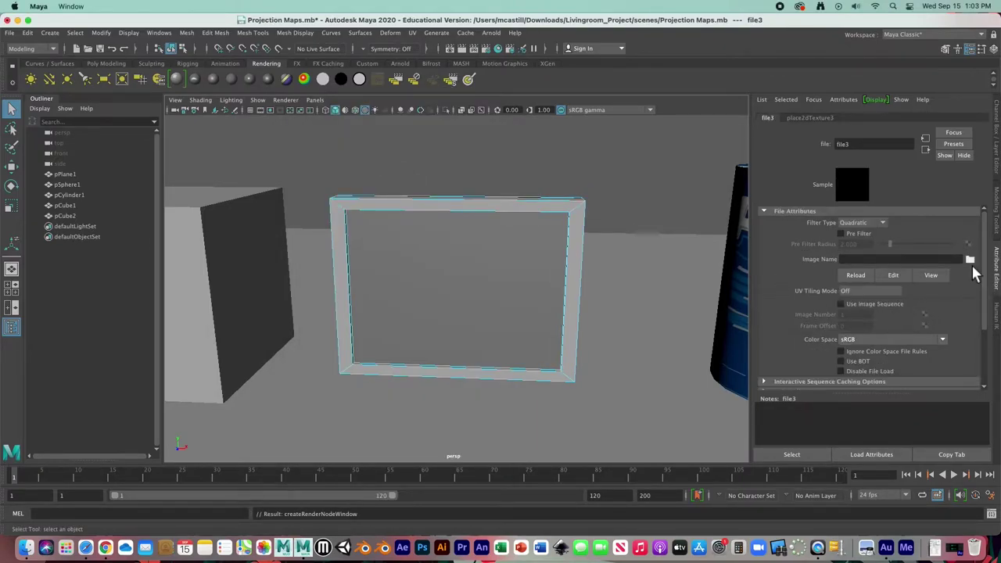
click(970, 259)
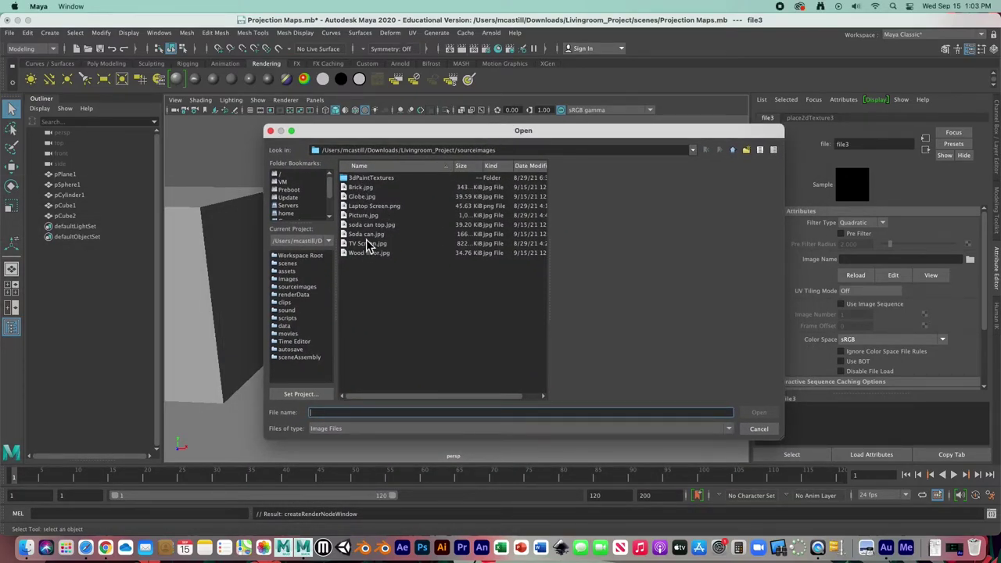
click(364, 225)
click(363, 216)
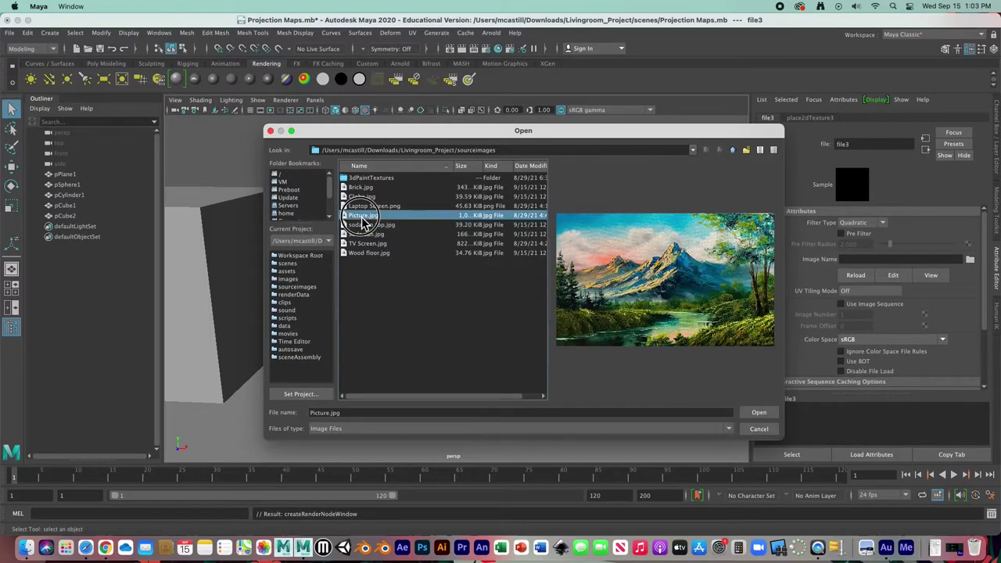
click(757, 412)
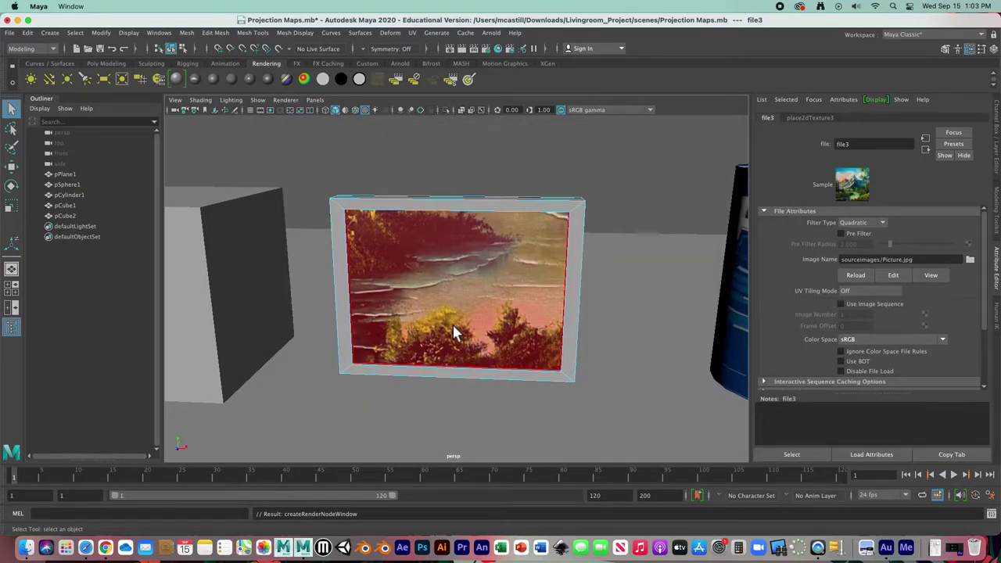
Step: Apply a planar UV projection from the Z axis, fitted to the bounding box, to the picture frame's inner face
click(431, 286)
click(455, 150)
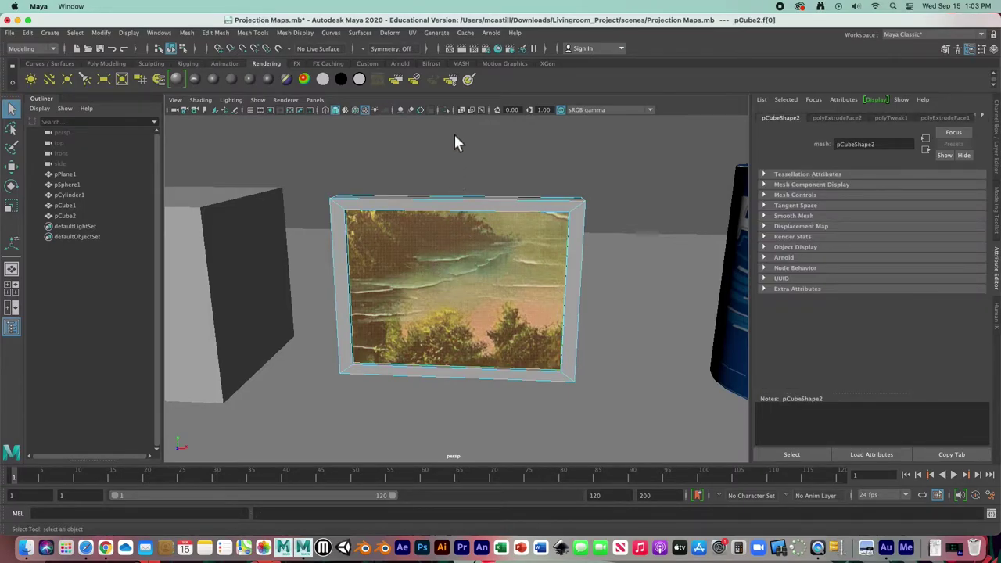
click(415, 34)
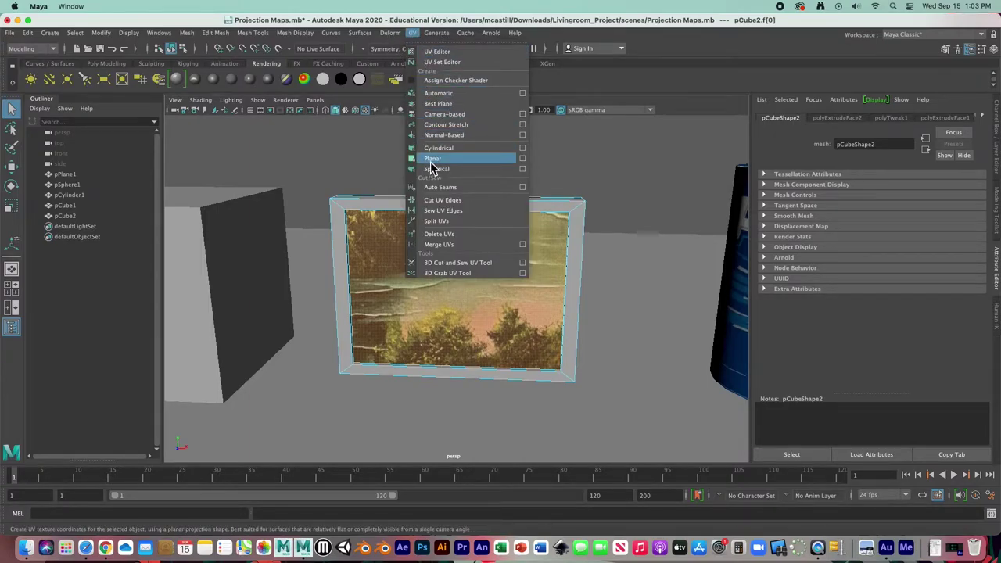
click(522, 159)
drag(349, 157, 510, 135)
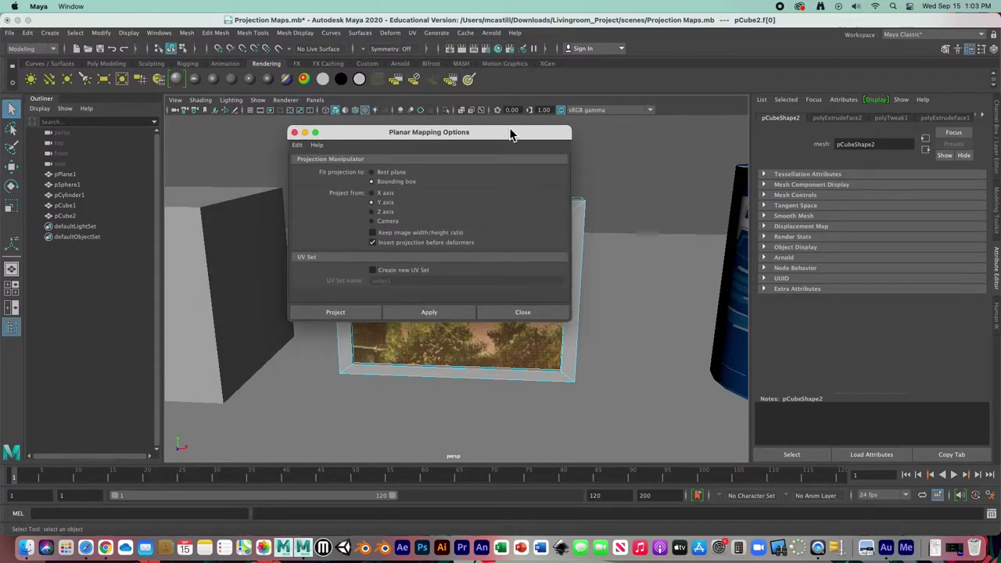
click(380, 218)
click(336, 312)
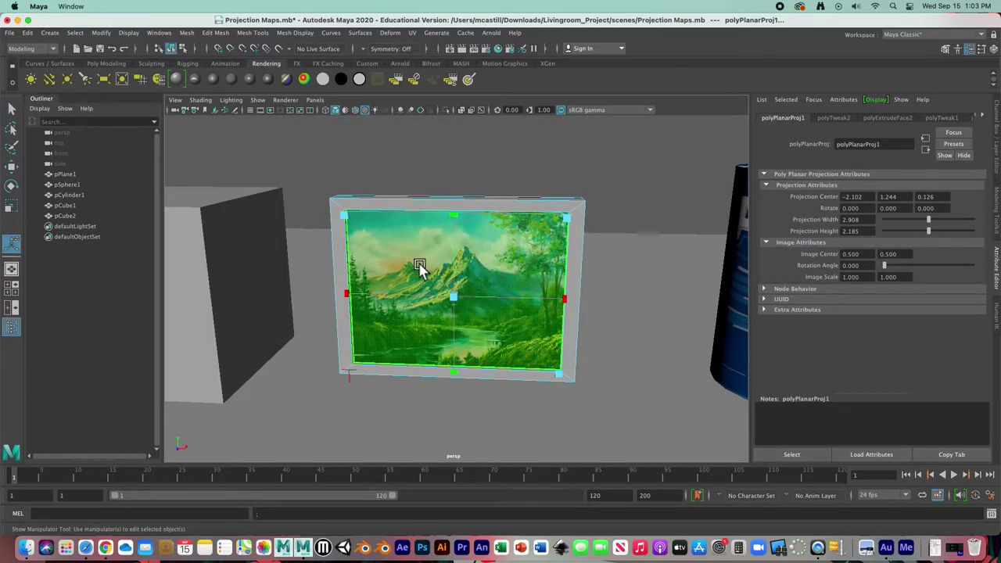
Step: Fit the picture's planar projection to the frame opening, about 2.942 wide and 2.222 high, centred at about X -2.091, Y 1.246
scroll(453, 305, up, 3)
mouse_move(598, 204)
mouse_down()
mouse_move(543, 249)
mouse_move(608, 212)
mouse_up()
mouse_move(453, 305)
mouse_down()
mouse_move(464, 325)
mouse_move(441, 308)
mouse_move(454, 297)
mouse_up()
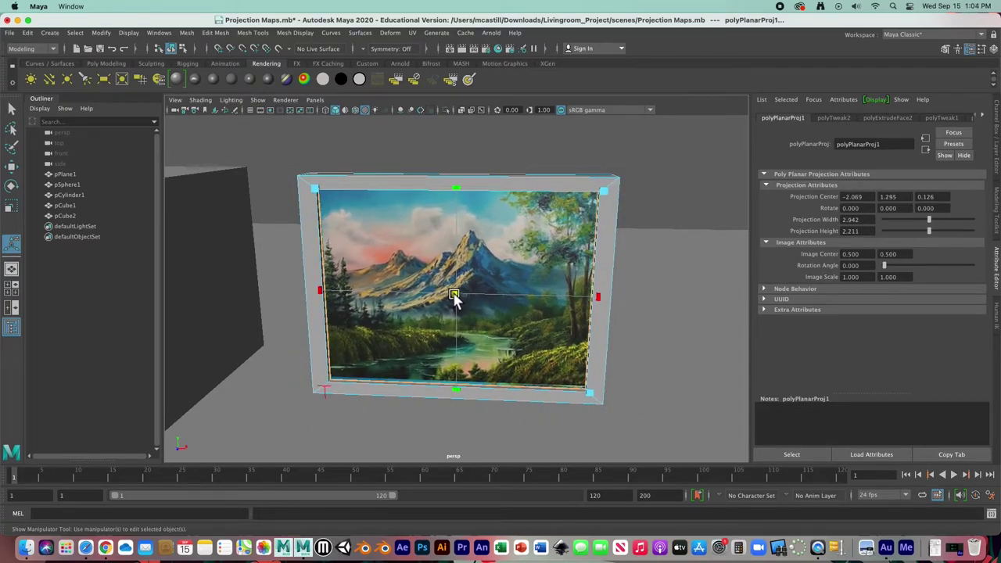
mouse_move(457, 189)
mouse_down()
mouse_move(454, 216)
mouse_move(453, 193)
mouse_up()
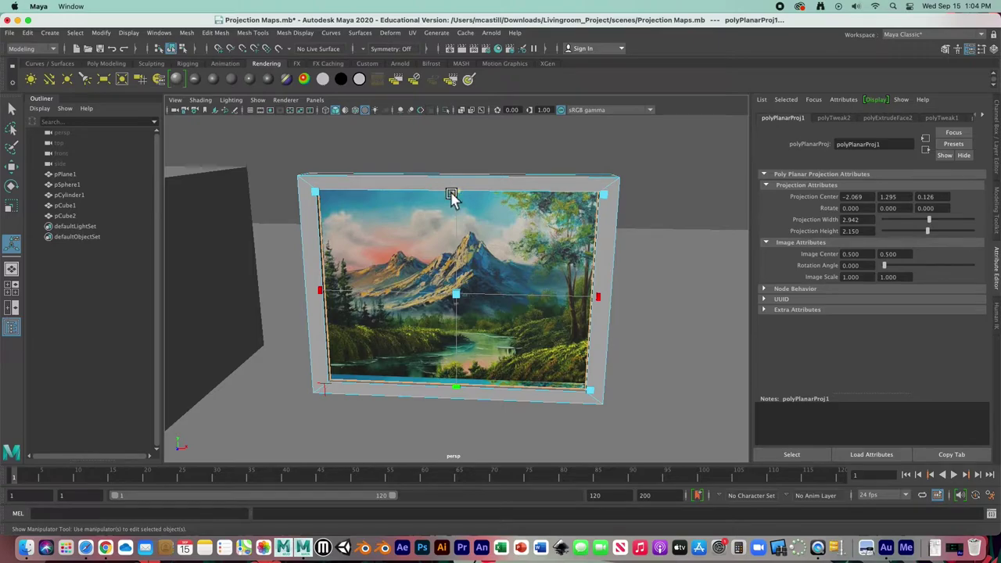
alt+drag(435, 312, 457, 297)
drag(464, 199, 457, 194)
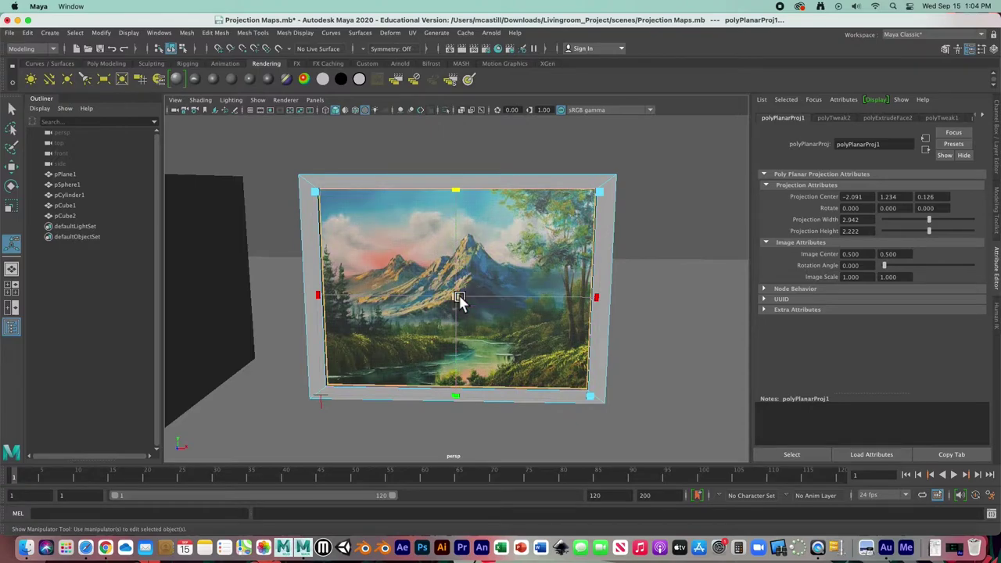
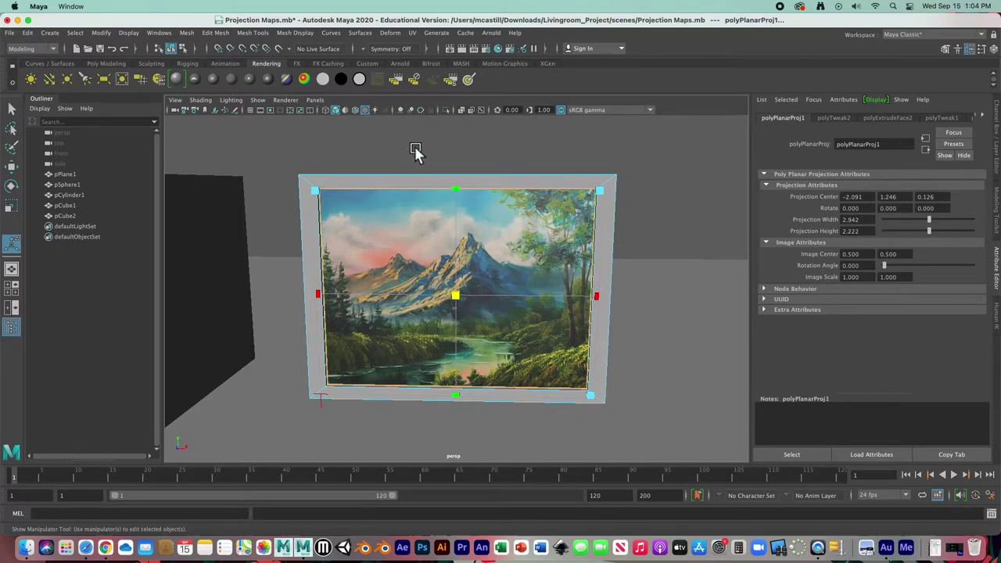
Step: Leave the projection manipulator, review the picture face's planar projection attributes, and deselect the face
click(12, 109)
click(401, 253)
click(884, 118)
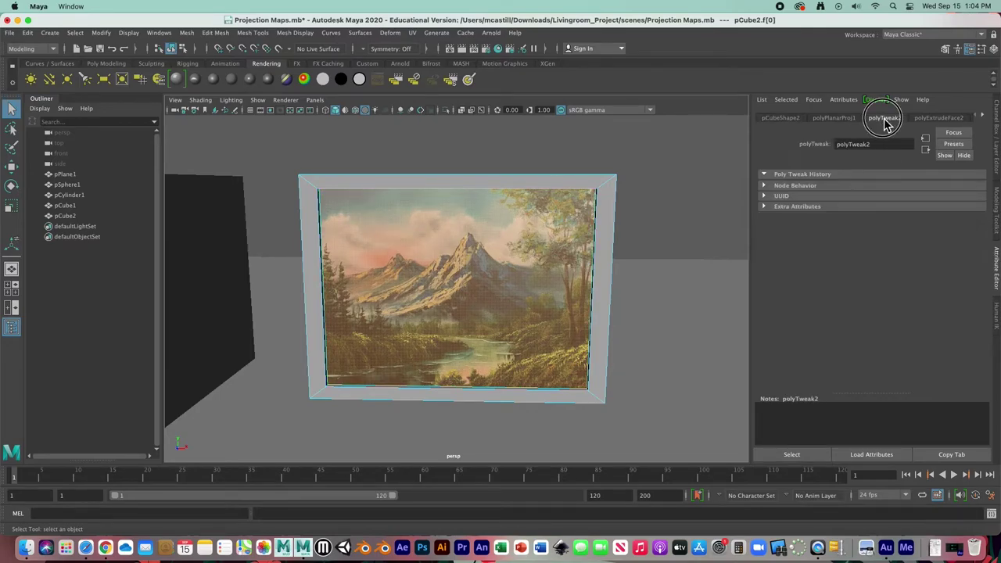
click(834, 118)
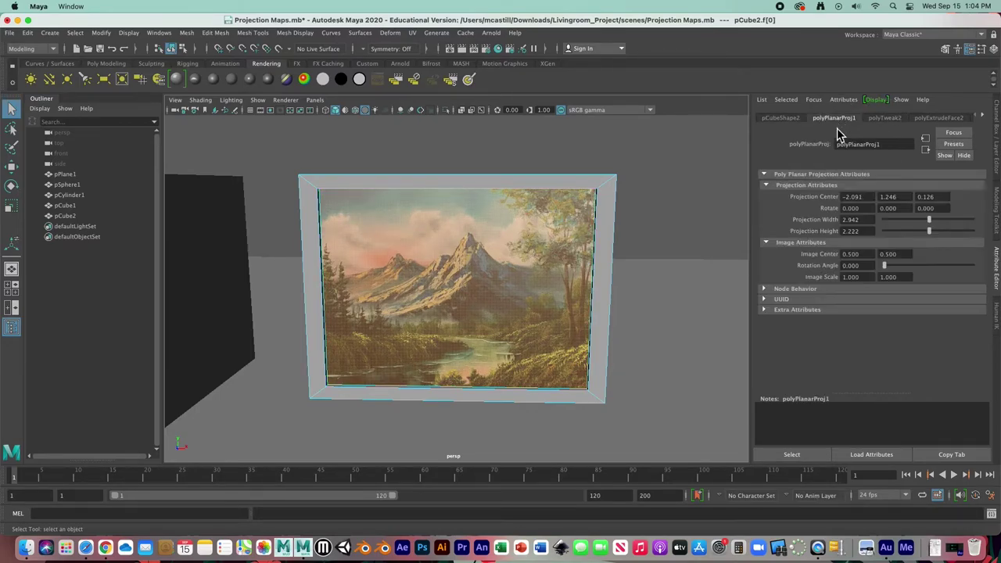
click(390, 140)
Step: Assign a new Lambert material to the plain cube beside the picture frame with the image file Brick.jpg as its Color texture
scroll(282, 258, down, 3)
click(241, 272)
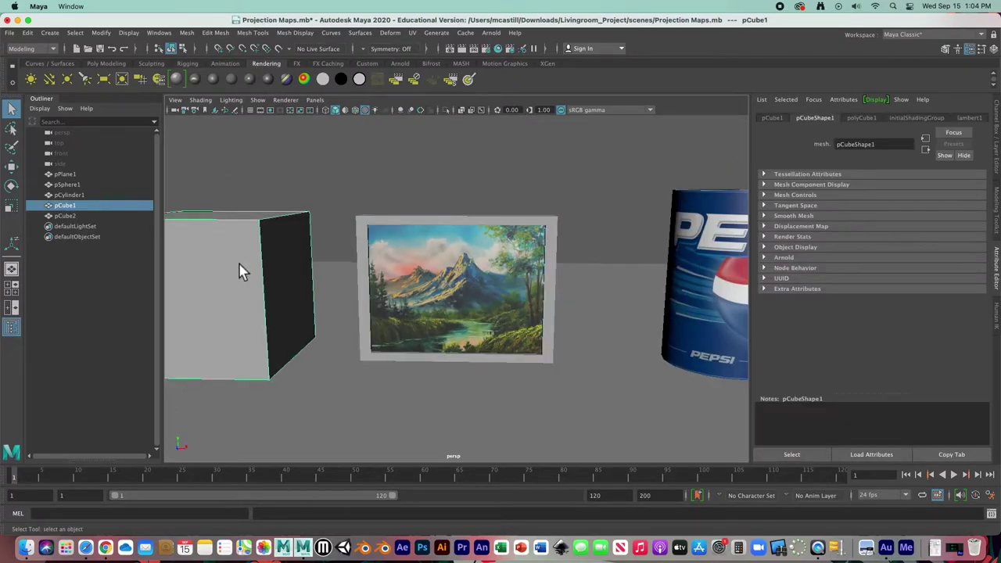
alt+middle_drag(241, 271, 352, 255)
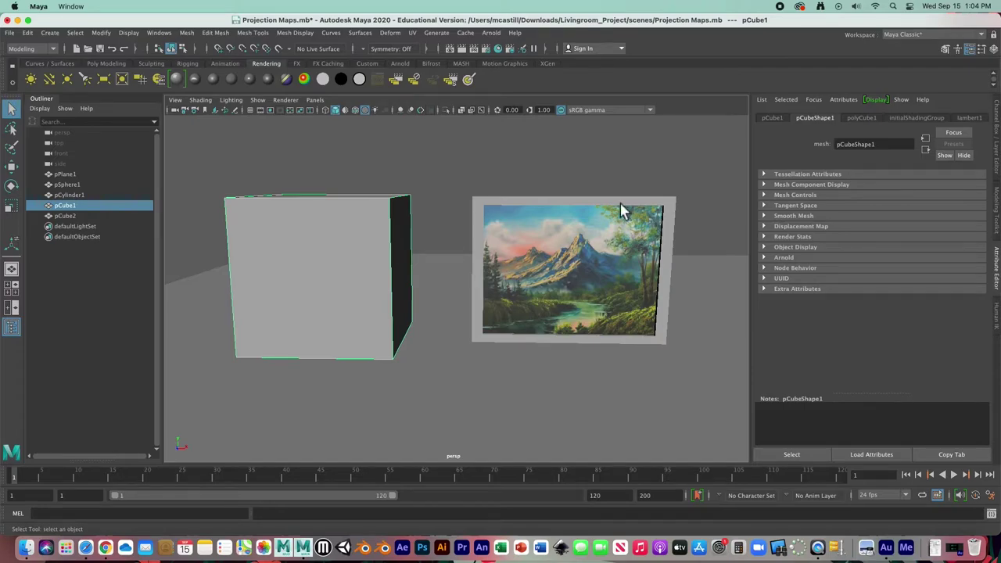
click(232, 79)
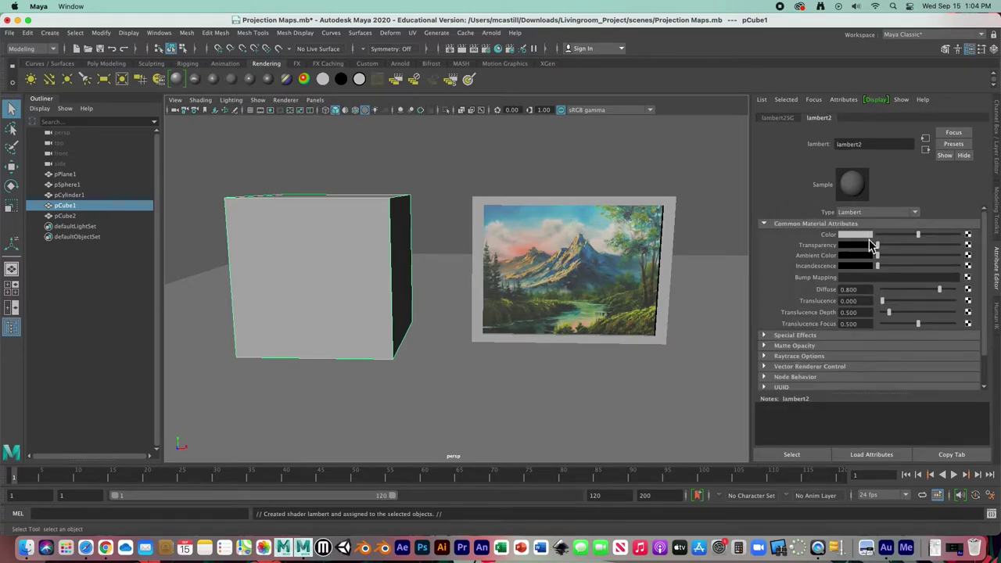
click(968, 235)
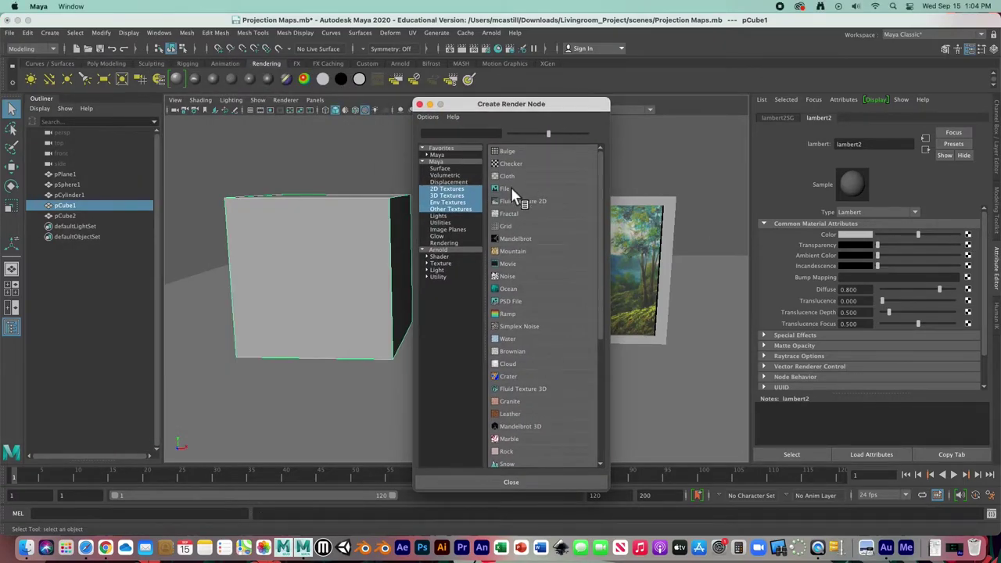
click(510, 188)
click(970, 261)
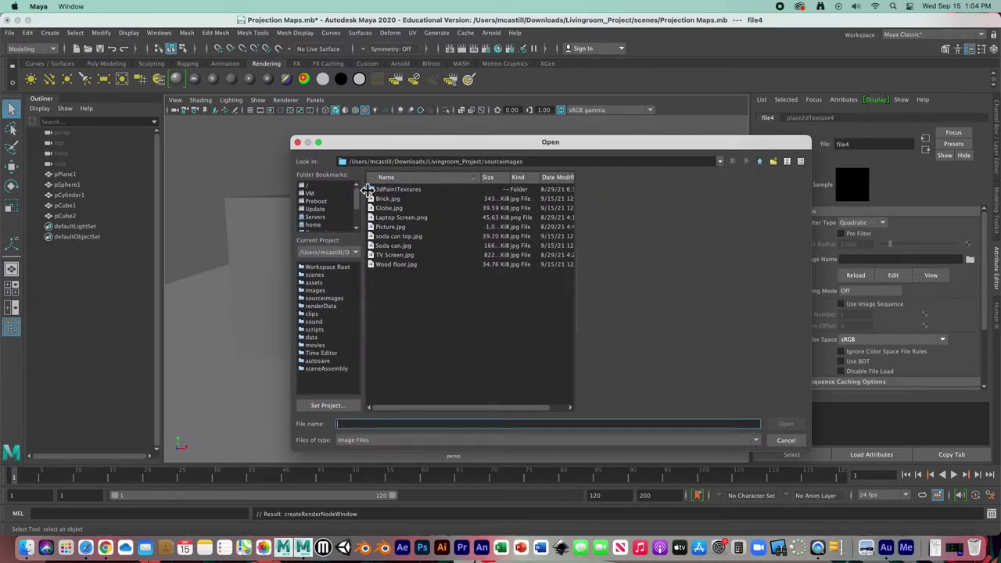
click(384, 200)
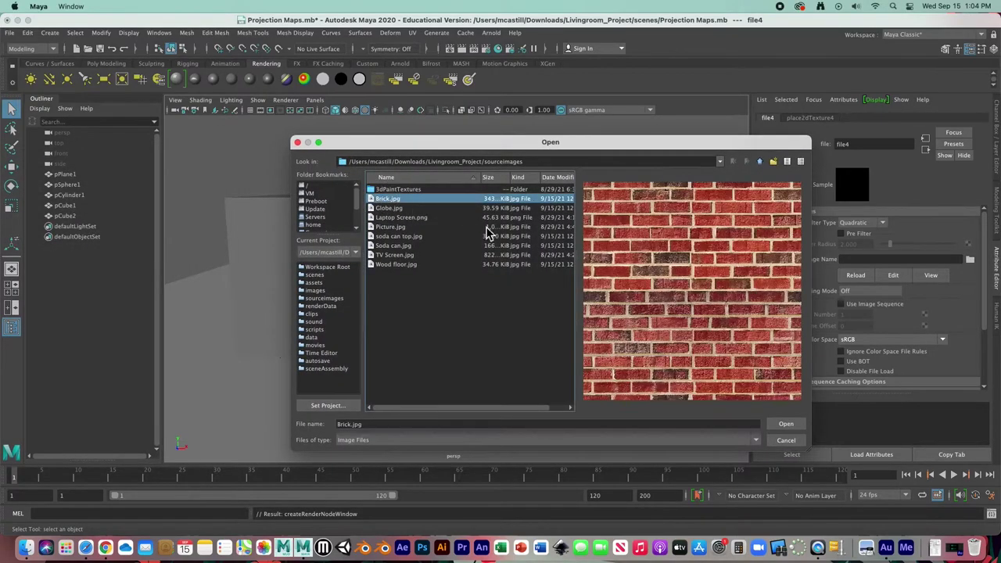
click(786, 424)
mouse_move(415, 264)
alt+mouse_down()
mouse_move(386, 257)
mouse_move(582, 241)
mouse_move(505, 268)
mouse_move(342, 239)
mouse_move(305, 252)
mouse_move(328, 244)
alt+mouse_up()
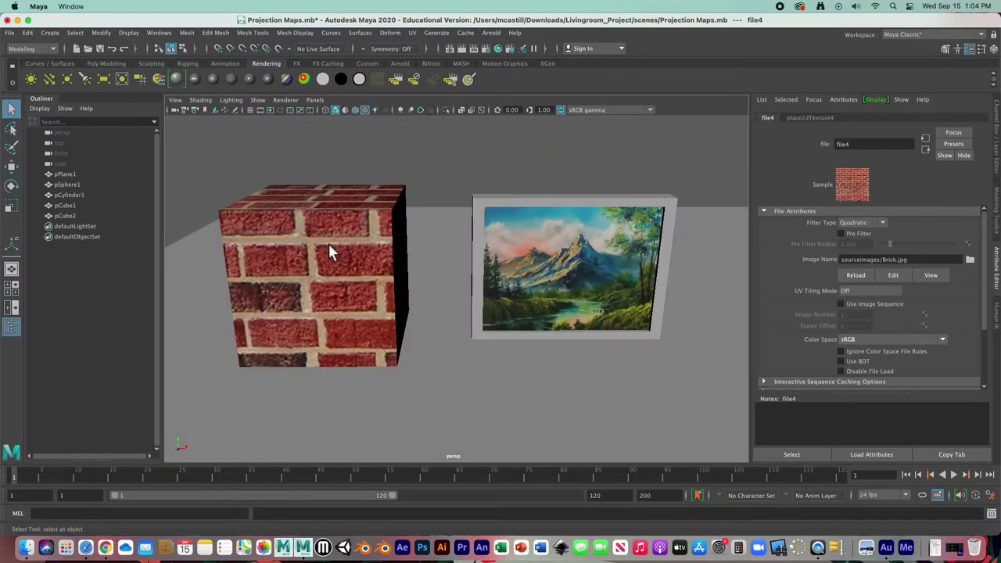
Step: Apply an automatic UV projection to the brick cube using 6 planes, optimized for Fewer pieces
click(328, 246)
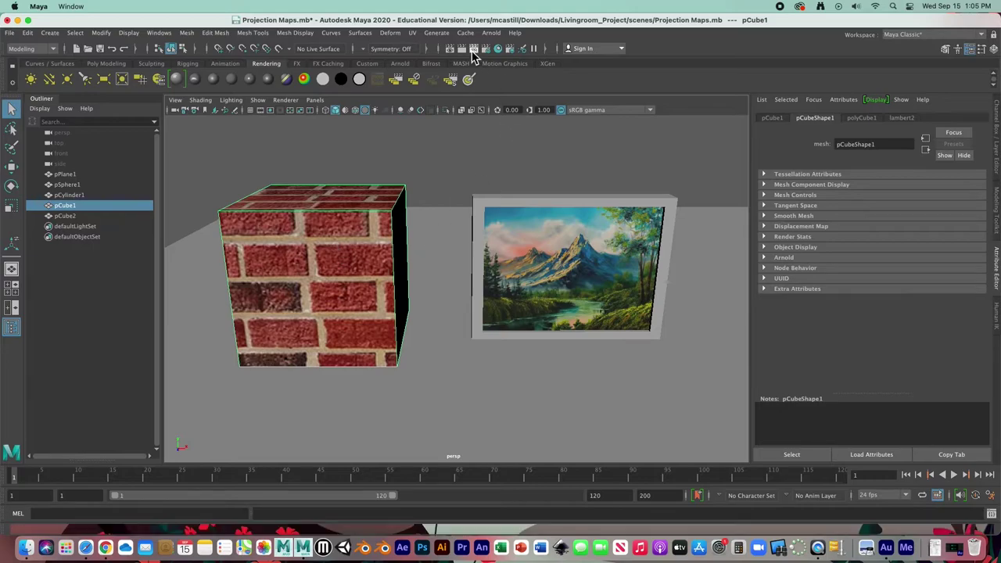
click(415, 34)
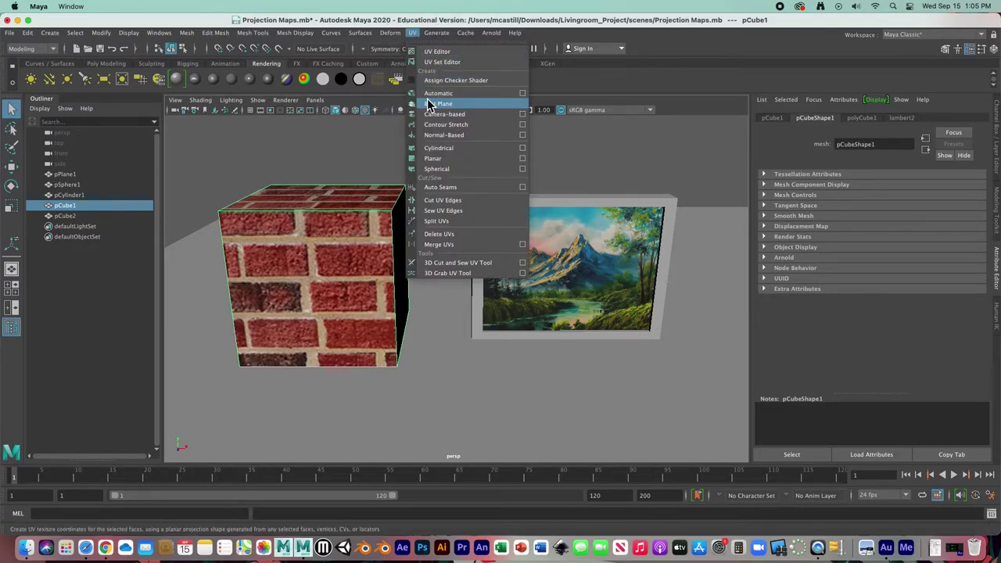
click(522, 94)
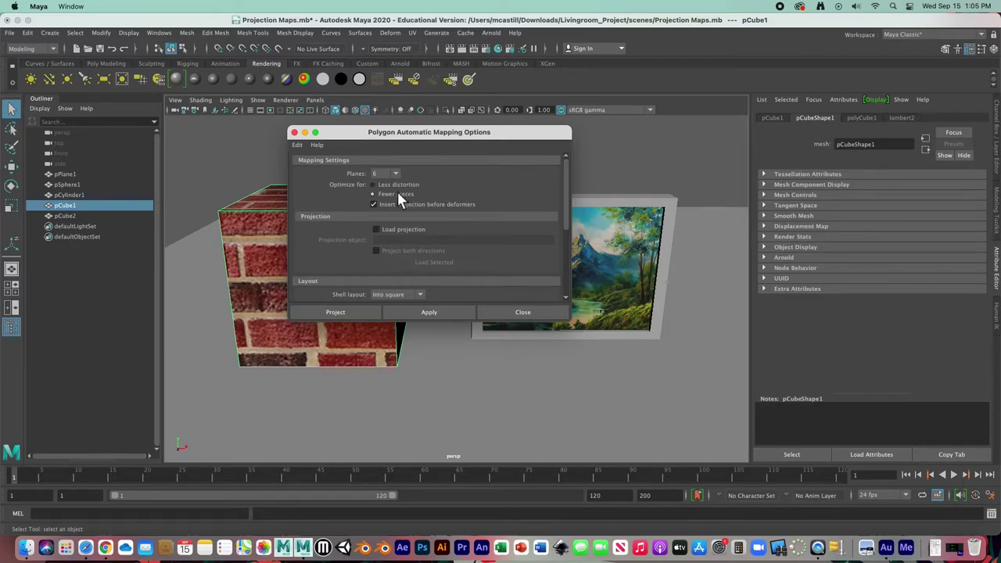
click(360, 311)
alt+drag(402, 306, 402, 212)
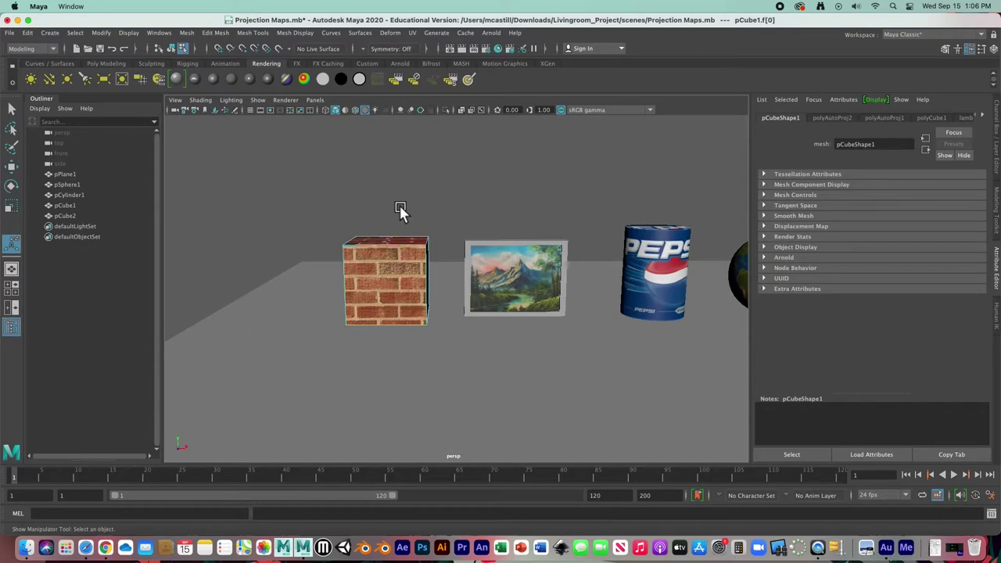
Step: Examine how the textures sit on the brick cube, picture frame, soda can and globe
click(402, 212)
alt+drag(376, 289, 455, 256)
click(384, 272)
click(469, 206)
scroll(540, 269, down, 3)
alt+middle_drag(541, 268, 424, 283)
mouse_move(424, 282)
alt+mouse_down()
mouse_move(398, 279)
mouse_move(423, 275)
alt+mouse_up()
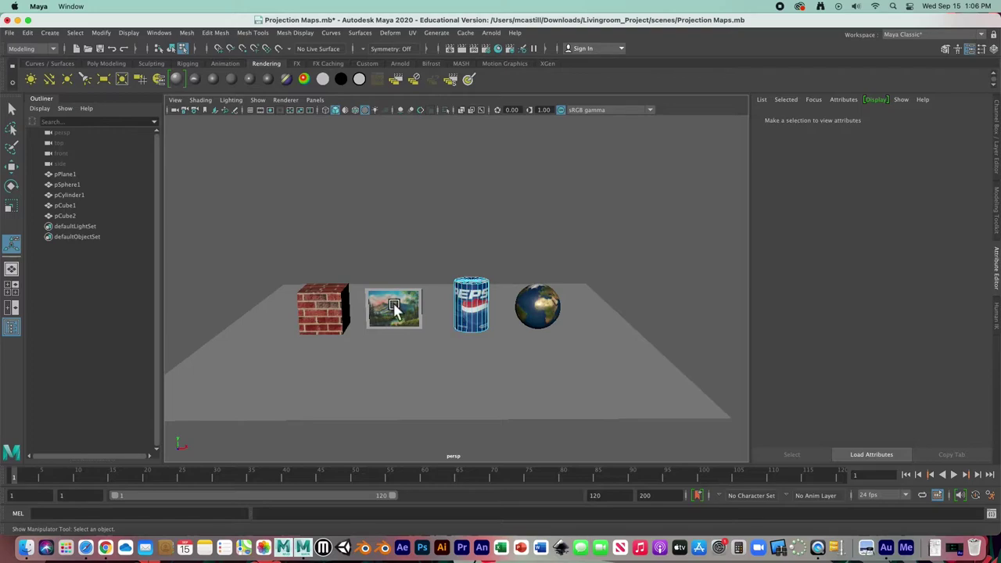
click(369, 332)
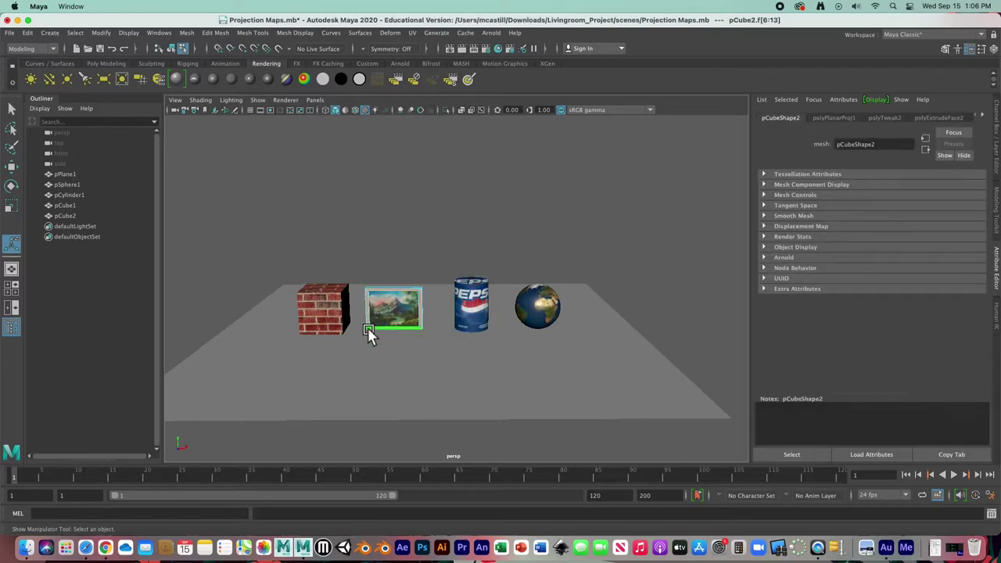
click(317, 305)
Step: Assign a new Blinn material to the floor plane with the image file Wood floor.jpg as its Color texture
click(466, 358)
right_drag(469, 360, 516, 256)
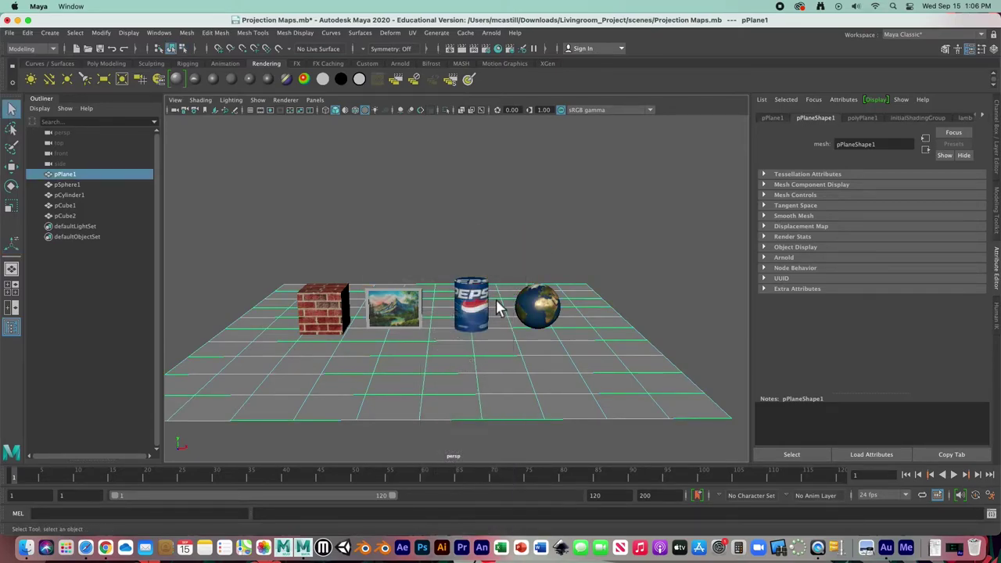
click(416, 33)
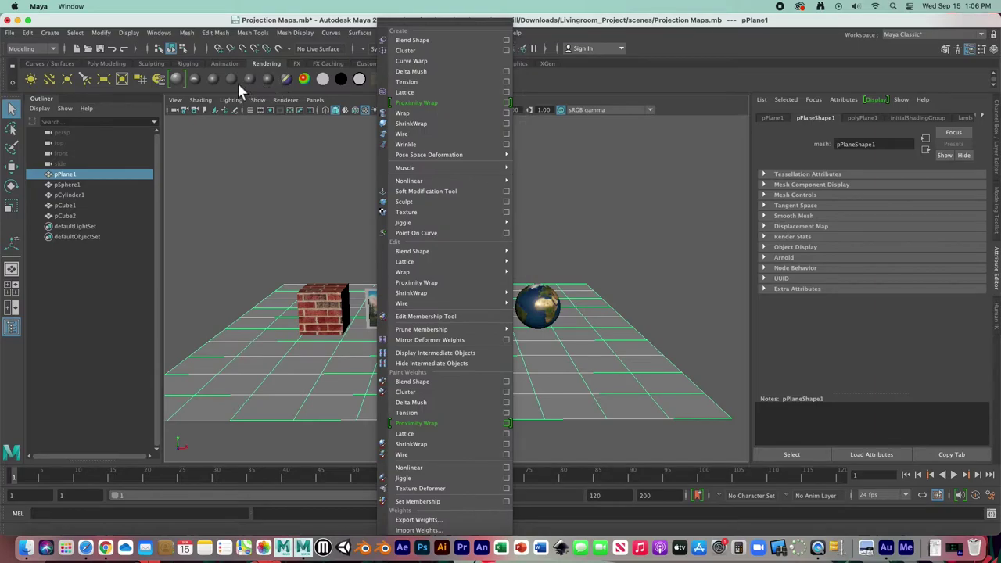
click(224, 79)
click(218, 79)
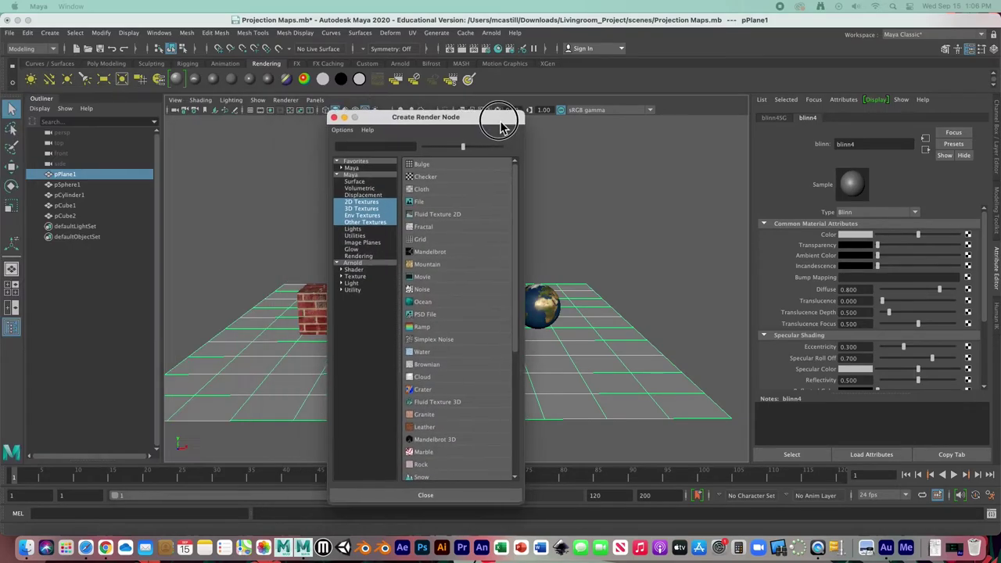
click(430, 203)
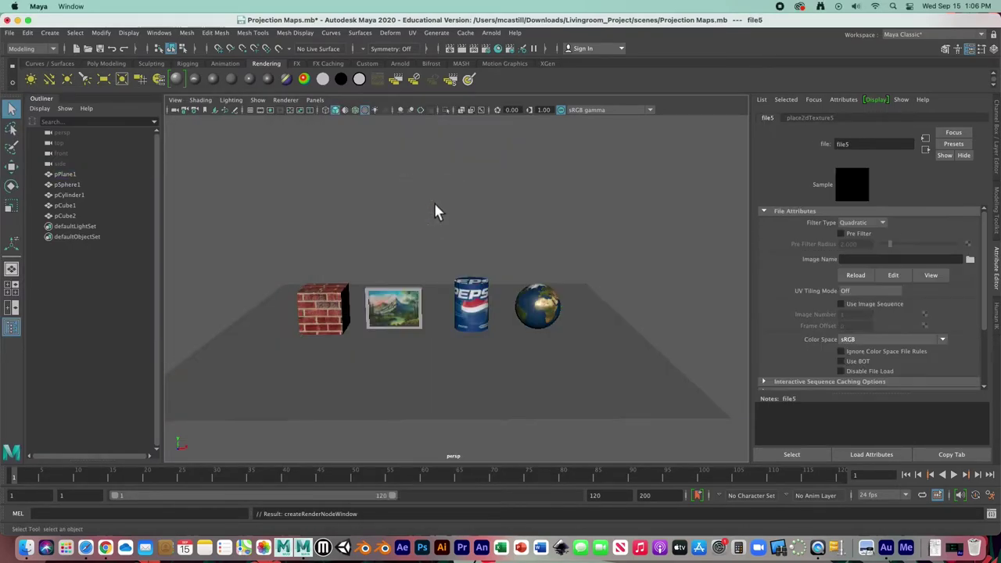
click(971, 259)
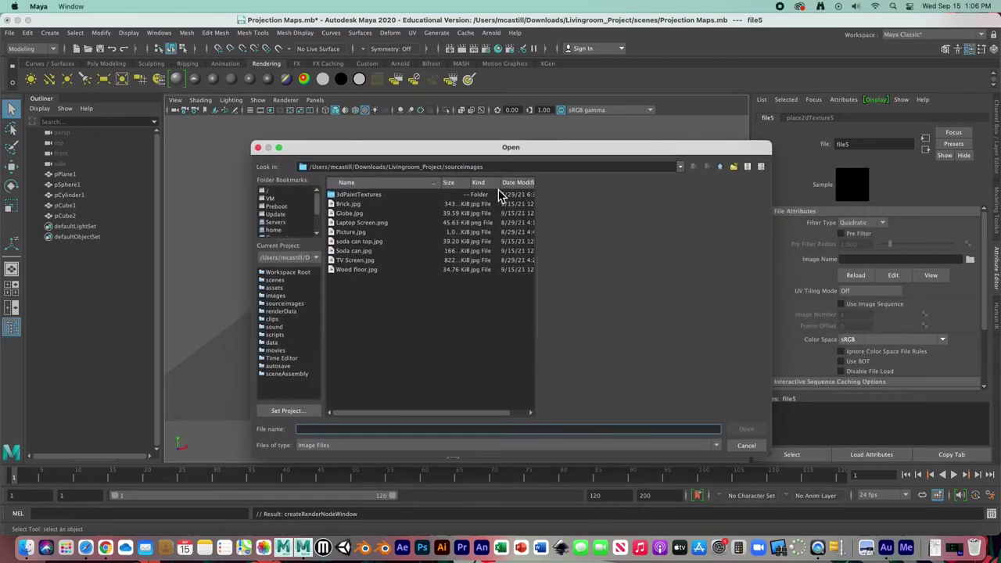
click(355, 270)
click(747, 430)
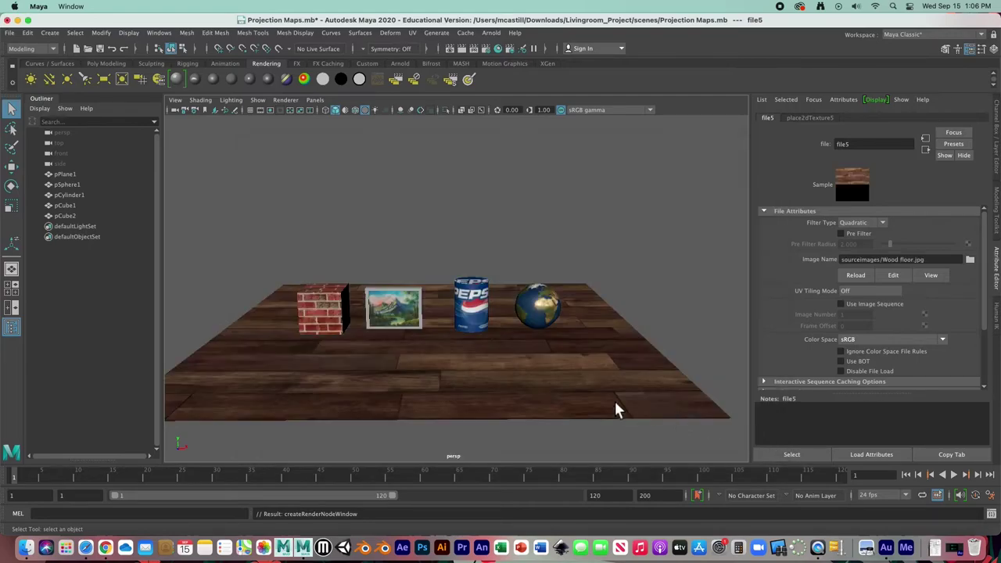
Step: Apply a planar UV projection from the Y axis to the floor plane and shrink it to about 9.219 wide and 6.851 high
alt+drag(527, 373, 509, 362)
click(503, 363)
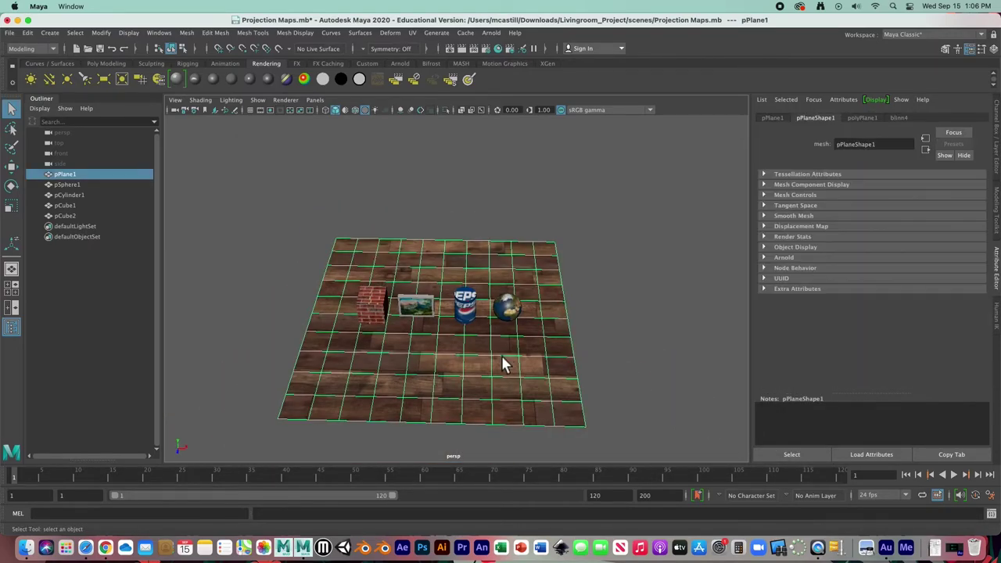
click(412, 33)
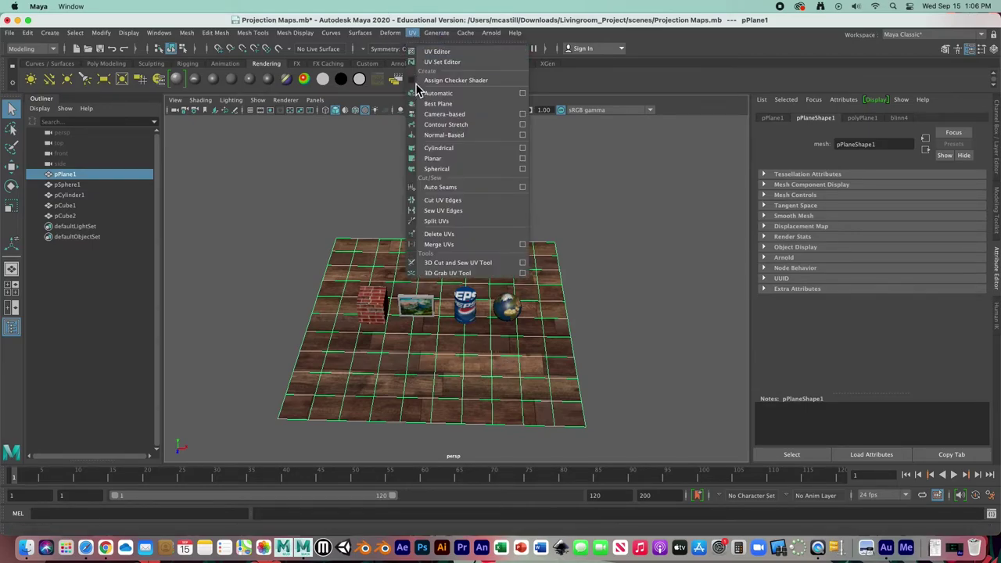
click(521, 159)
click(390, 203)
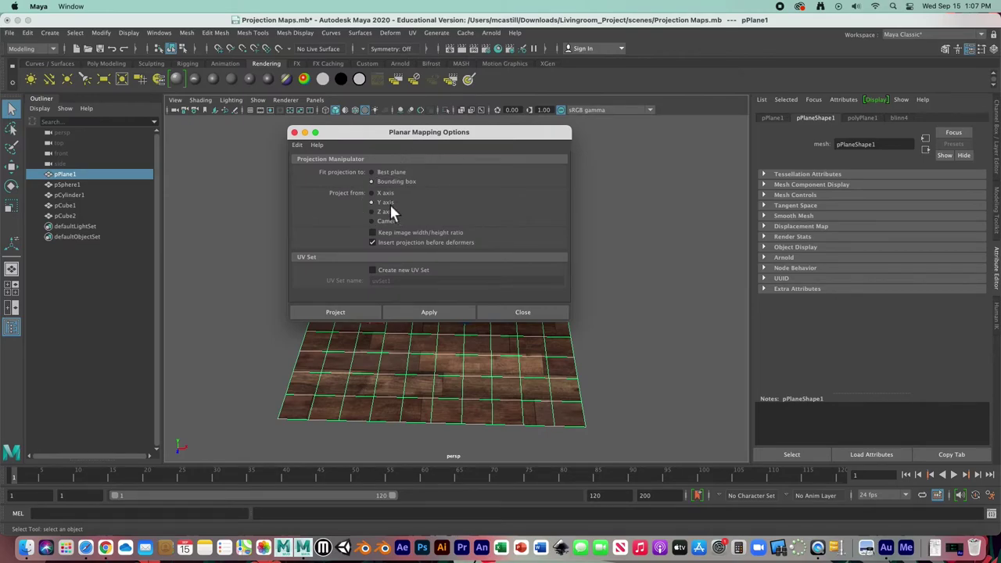
click(334, 313)
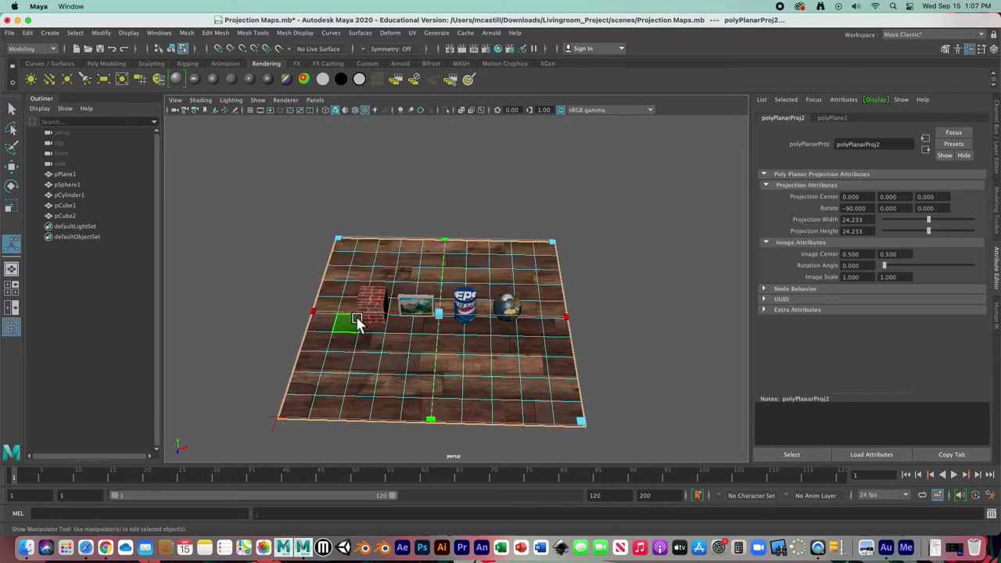
drag(555, 242, 418, 317)
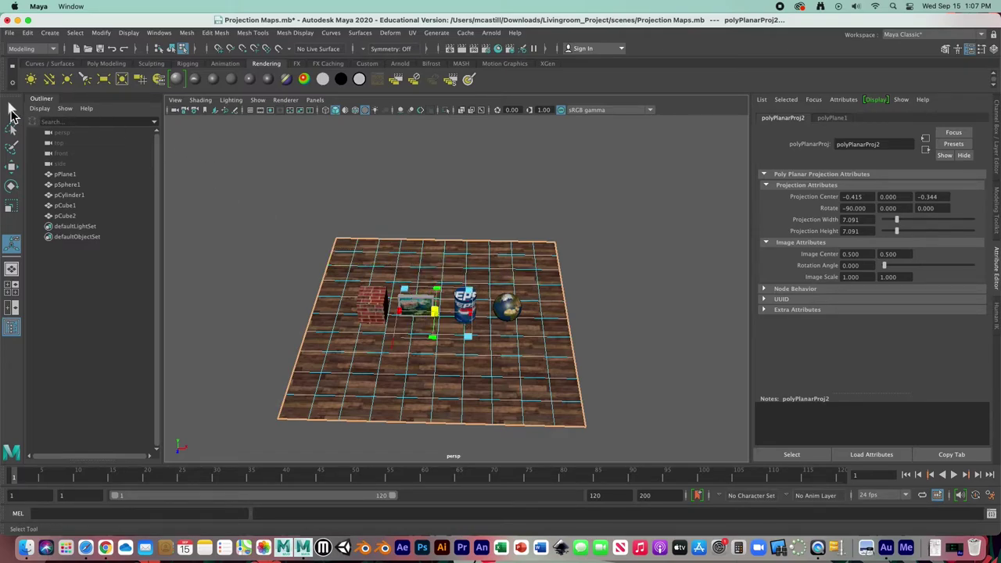
drag(473, 334, 482, 315)
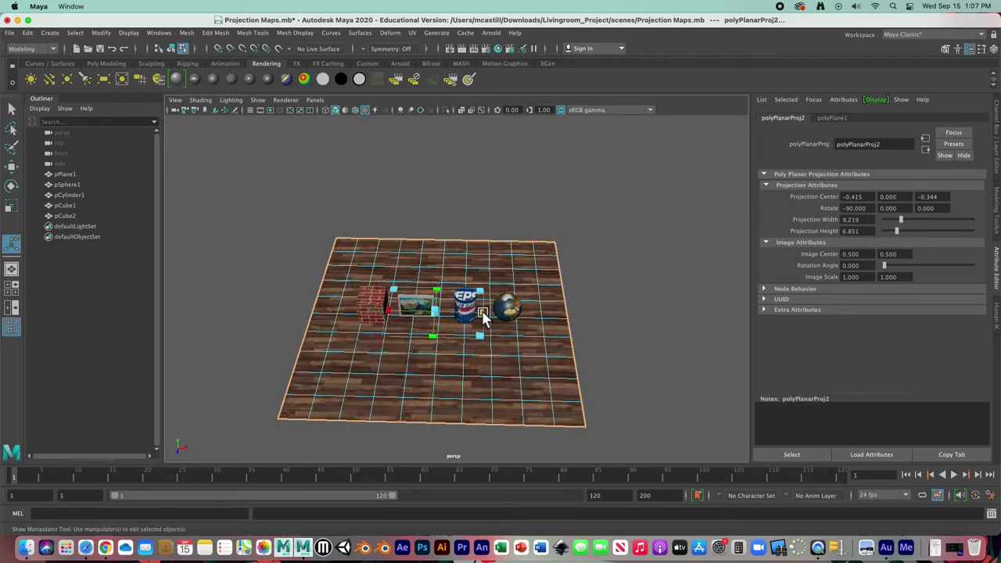
Step: Leave the floor plane's projection manipulator, return the plane to object mode and clear the selection
click(11, 108)
click(293, 219)
right_drag(427, 265, 474, 235)
click(474, 227)
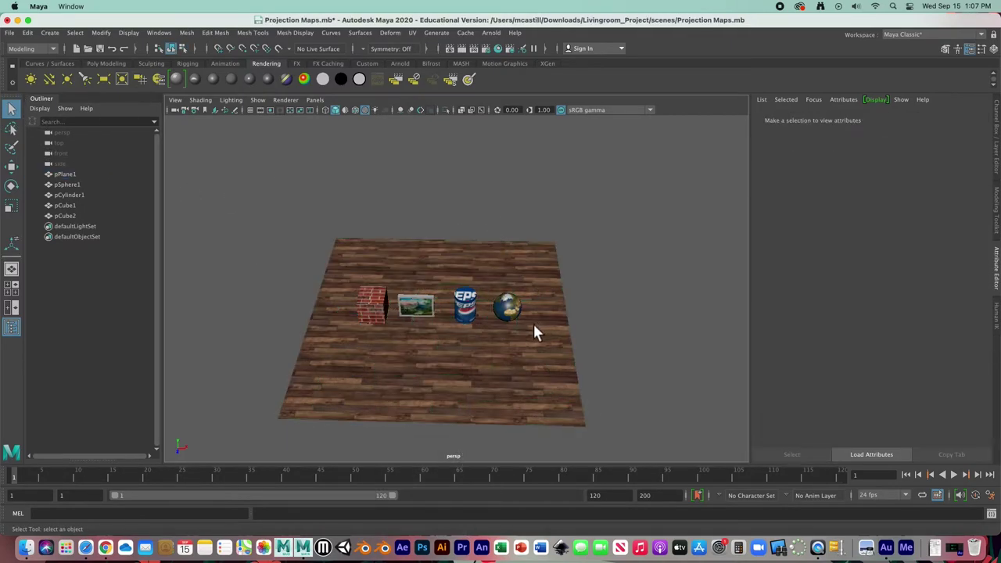
Step: Assign a new Blinn material to the soda can's top cap faces with the image file soda can top.jpg as its Color texture
click(473, 317)
scroll(485, 323, up, 5)
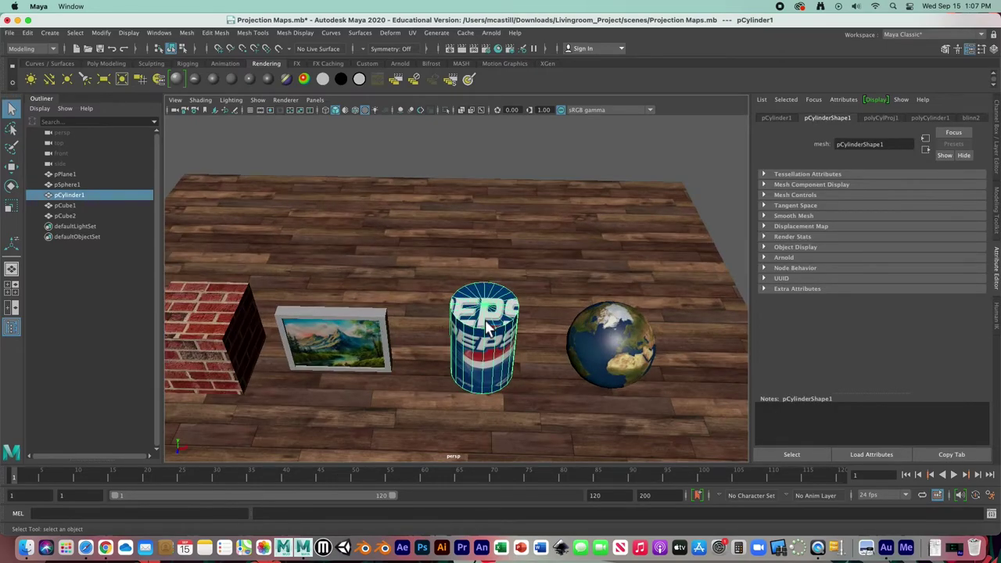
right_drag(492, 299, 498, 307)
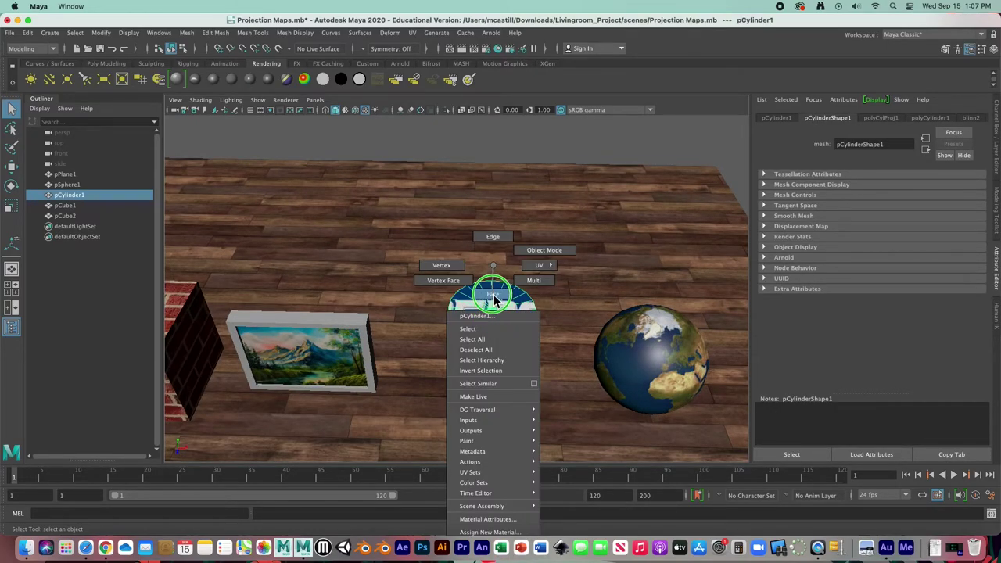
mouse_move(488, 298)
mouse_down()
mouse_move(516, 305)
mouse_move(500, 321)
mouse_move(470, 309)
mouse_move(486, 303)
mouse_up()
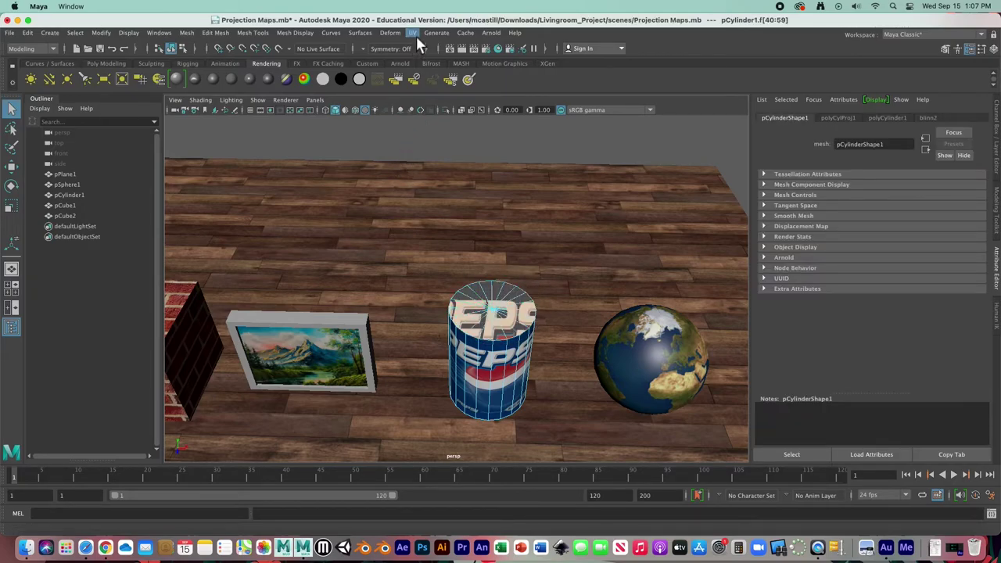
click(218, 81)
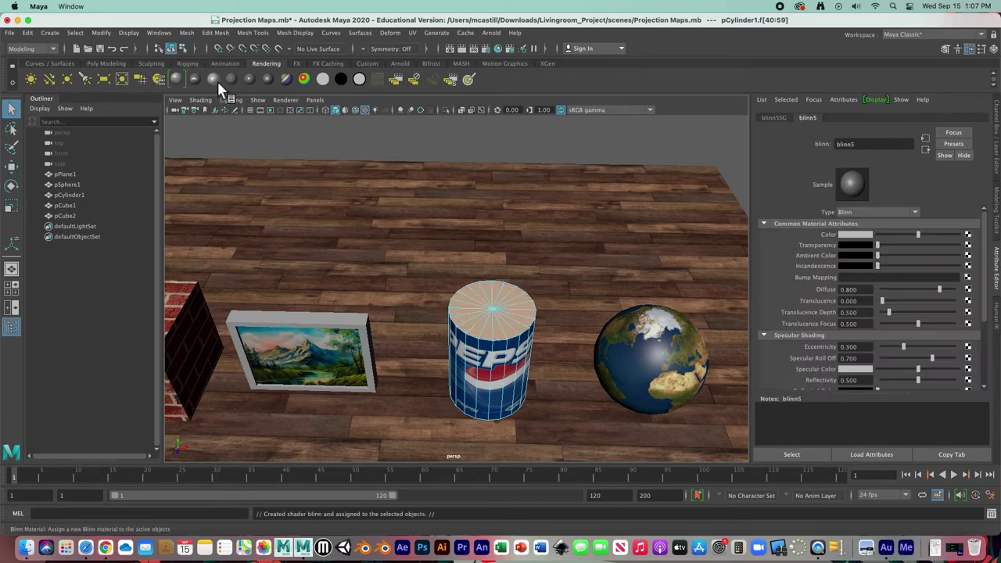
click(969, 234)
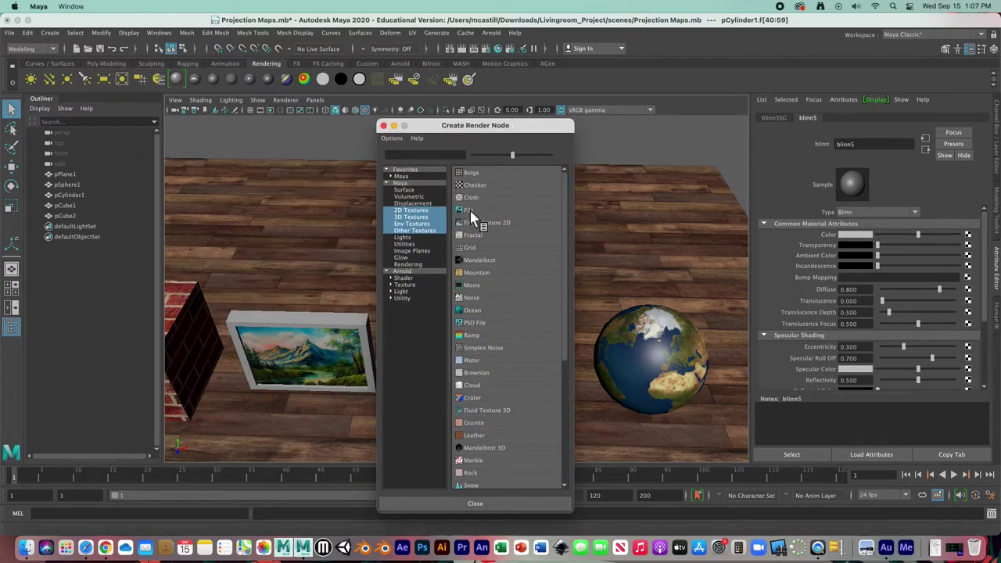
click(468, 211)
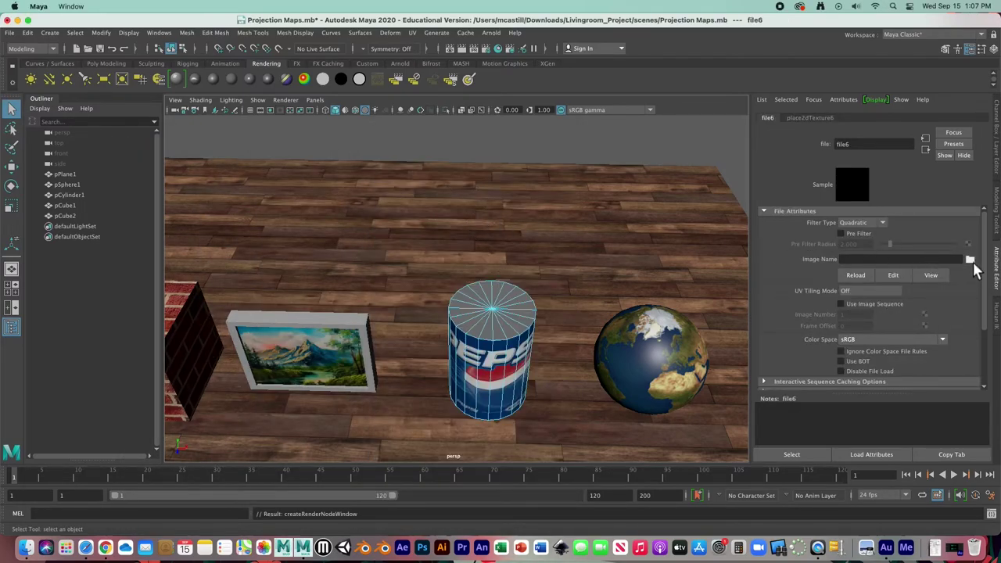
click(971, 261)
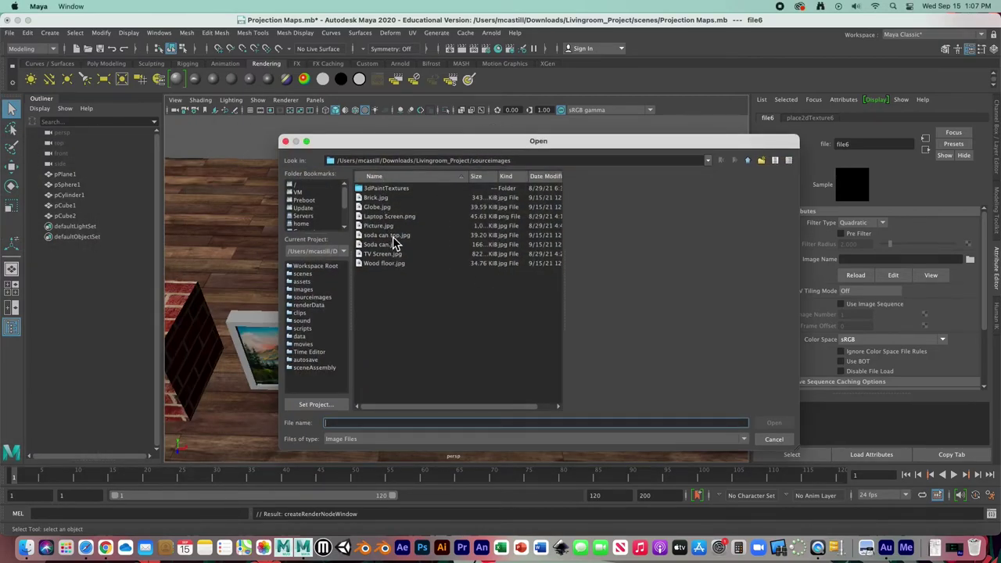
click(392, 236)
click(772, 422)
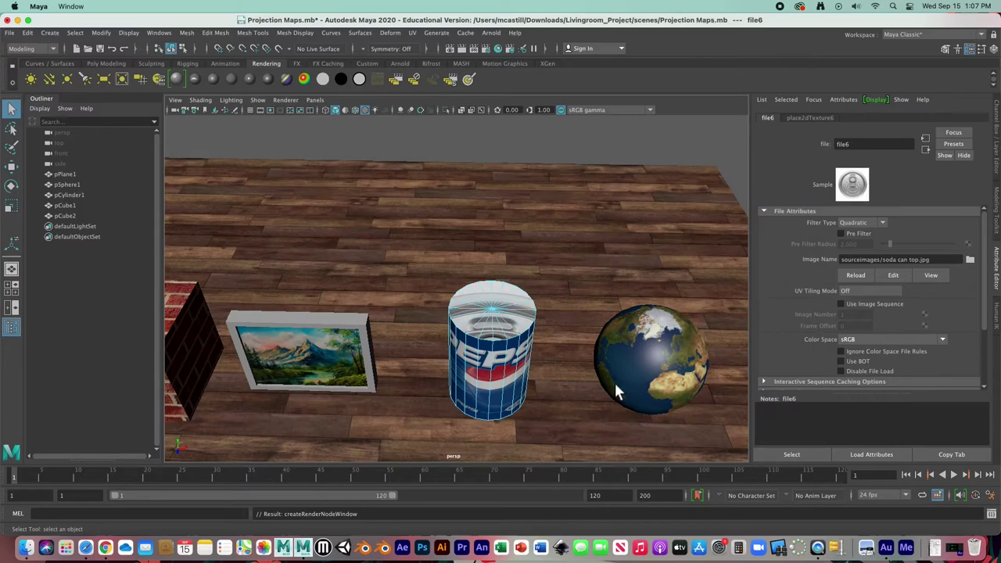
Step: Apply a planar UV projection from the Y axis to the can's top cap faces and enlarge it to about 2.608 wide and high
scroll(537, 331, up, 5)
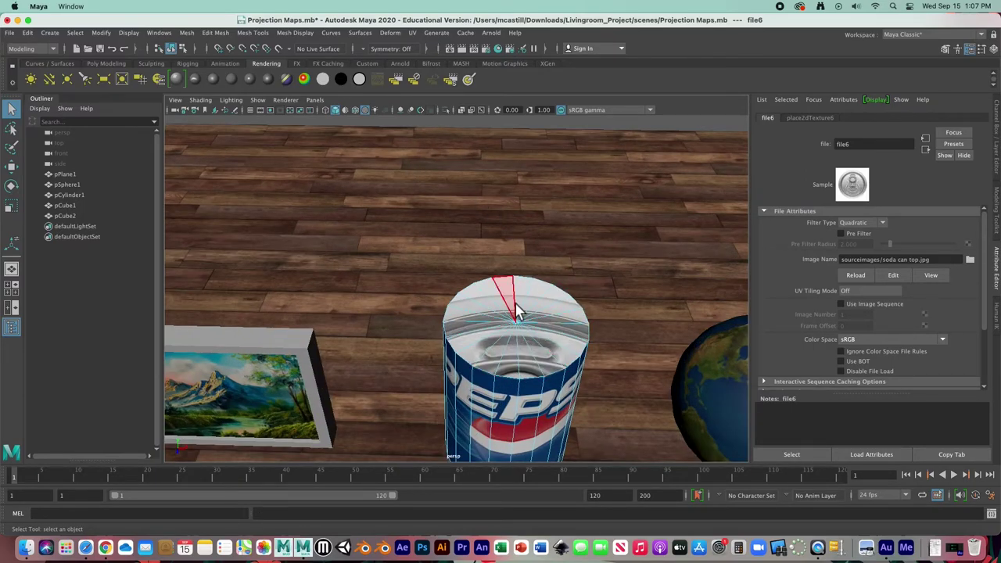
mouse_move(516, 296)
mouse_down()
mouse_move(559, 316)
mouse_move(540, 335)
mouse_move(512, 341)
mouse_move(514, 311)
mouse_up()
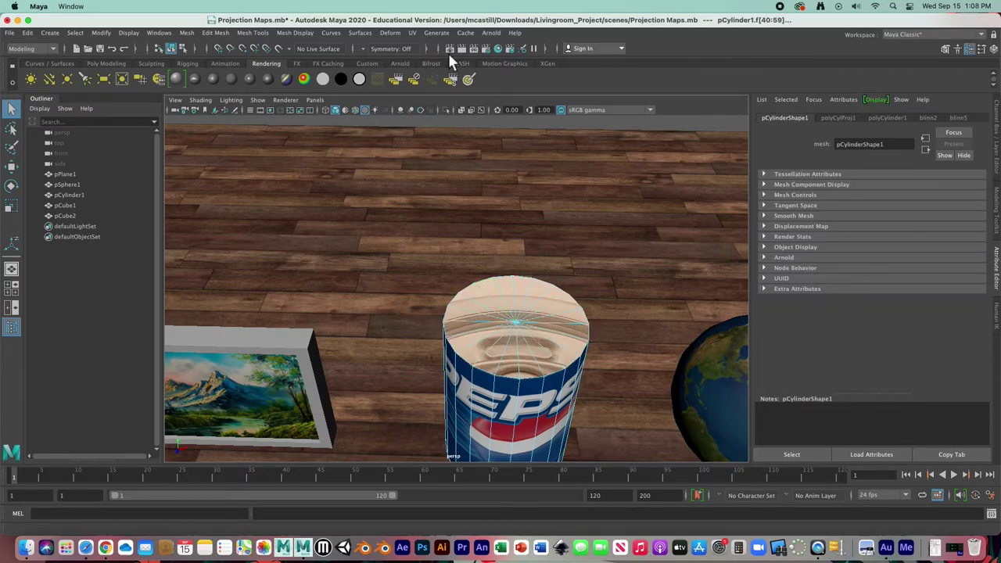
click(417, 35)
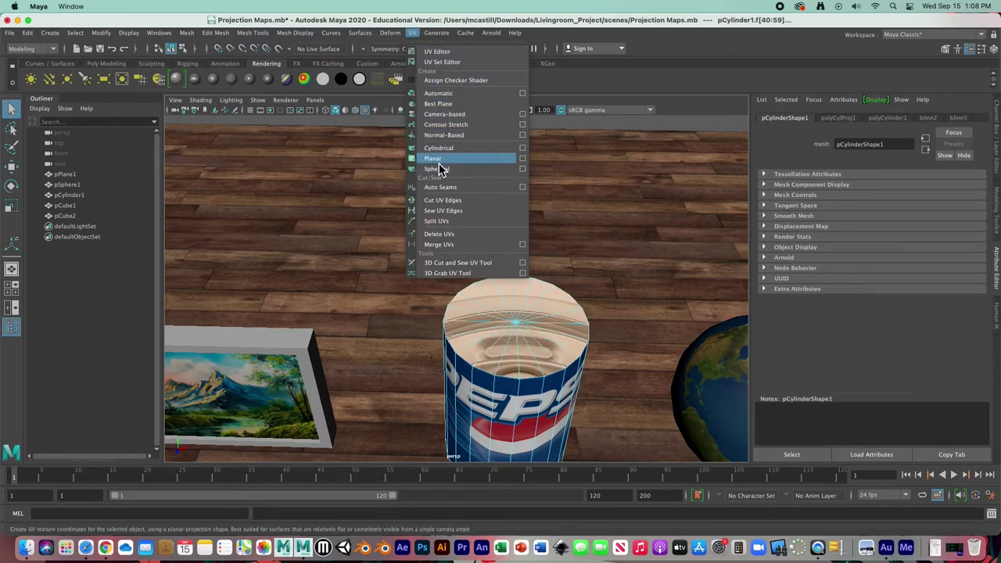
click(524, 159)
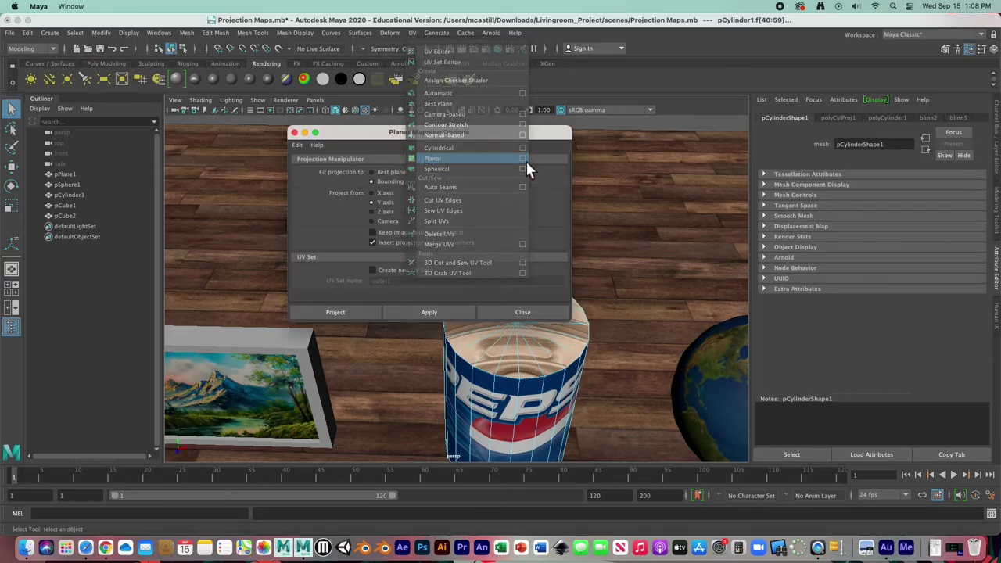
click(343, 311)
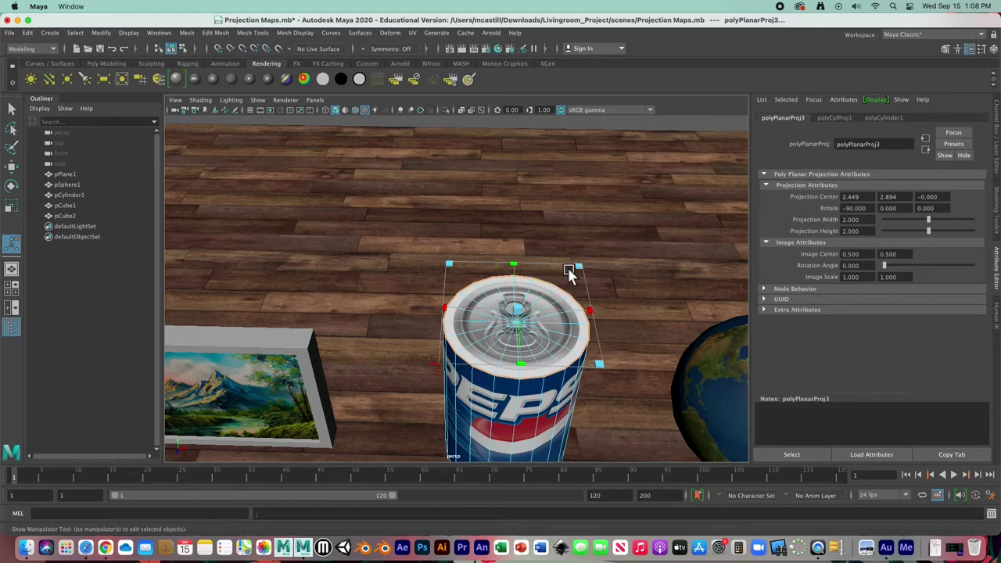
drag(579, 265, 598, 251)
drag(516, 311, 516, 311)
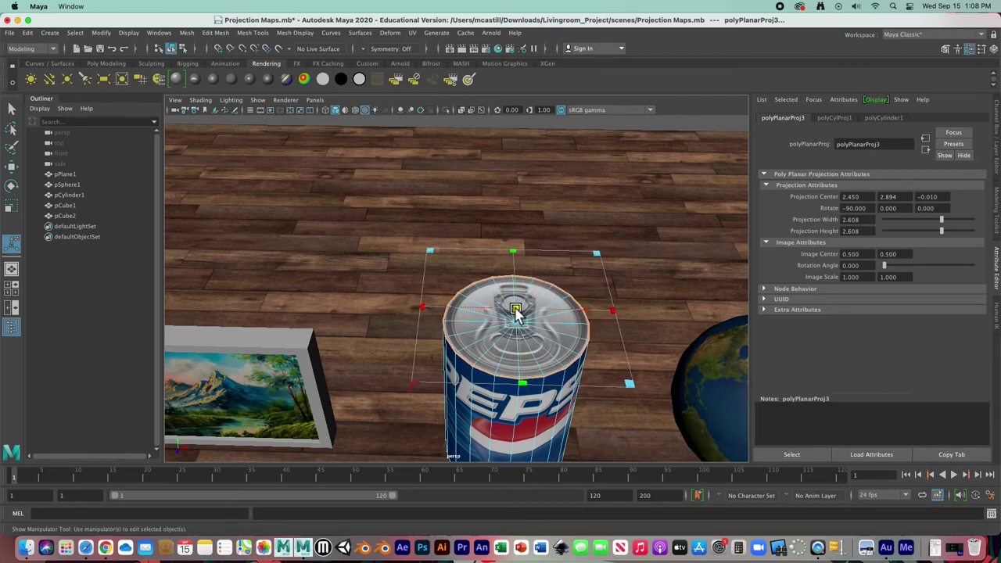
Step: Leave the projection manipulator, return the soda can to object mode and deselect everything
click(12, 108)
right_drag(477, 266, 515, 252)
click(538, 205)
scroll(539, 227, down, 5)
alt+drag(533, 246, 455, 249)
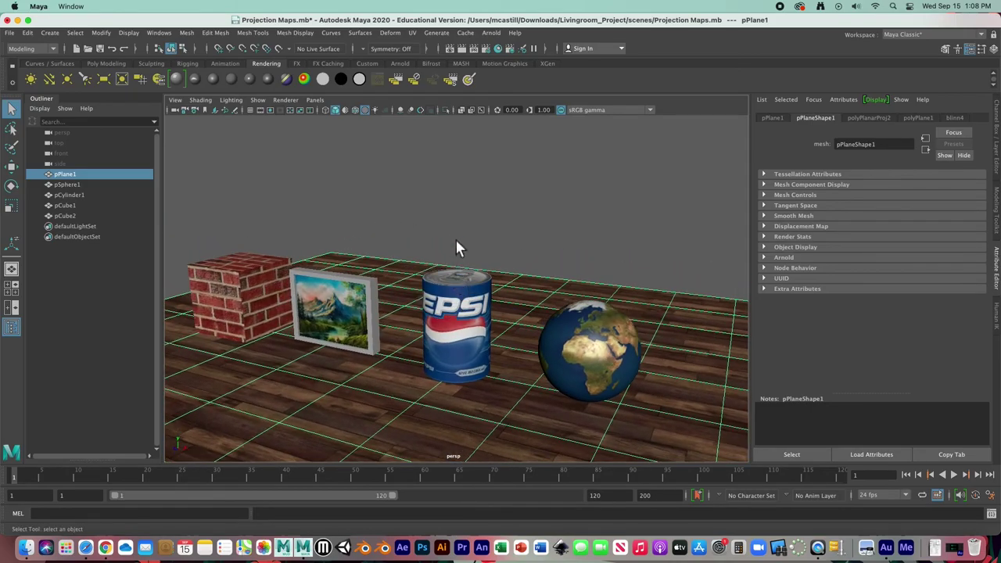
click(455, 247)
alt+middle_drag(413, 322, 449, 282)
mouse_move(449, 282)
alt+mouse_down()
mouse_move(568, 308)
mouse_move(561, 288)
mouse_move(435, 287)
mouse_move(463, 288)
alt+mouse_up()
click(414, 33)
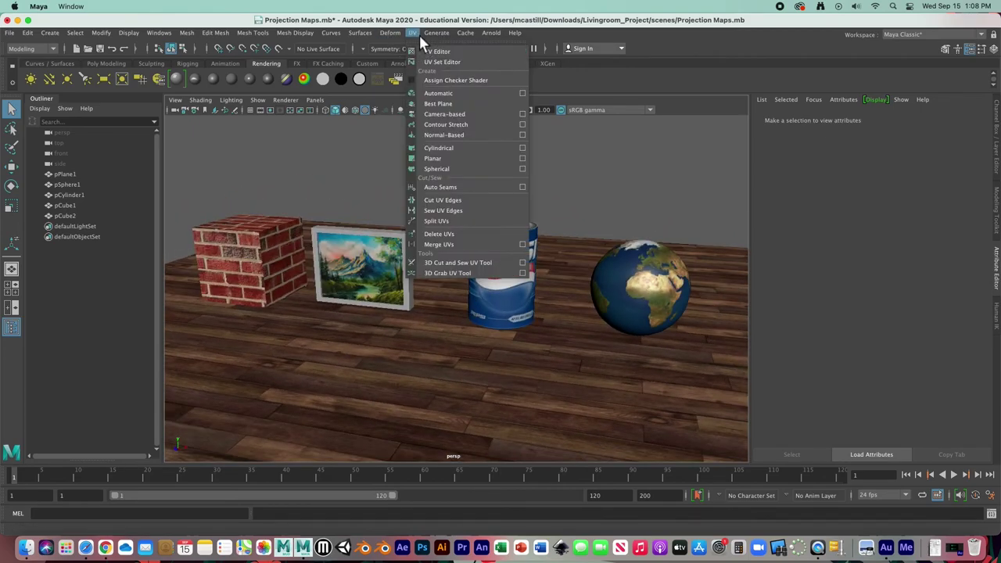